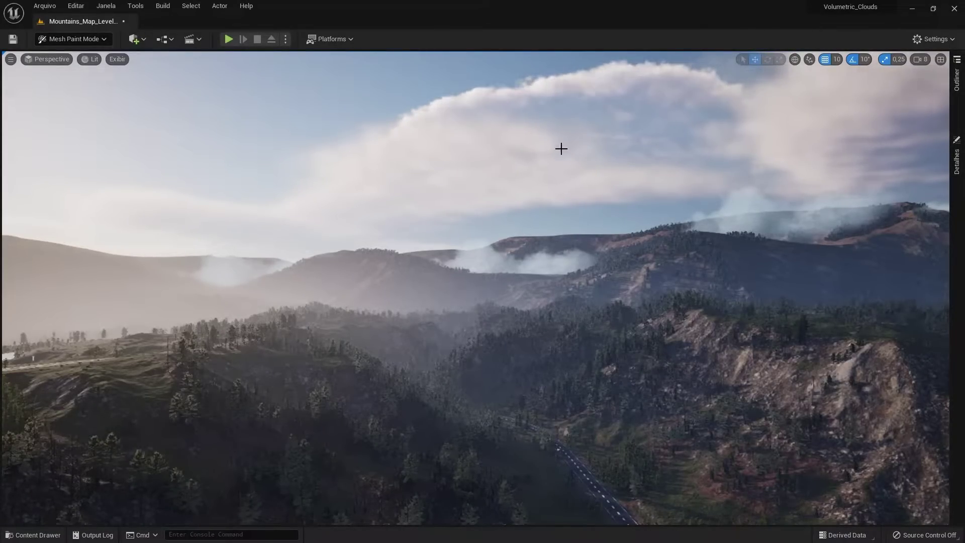
# Show the Mountains_Map_LevelDesign actor list in the Outliner, with VolumetricCloud under the Lighting folder.
pyautogui.click(957, 78)
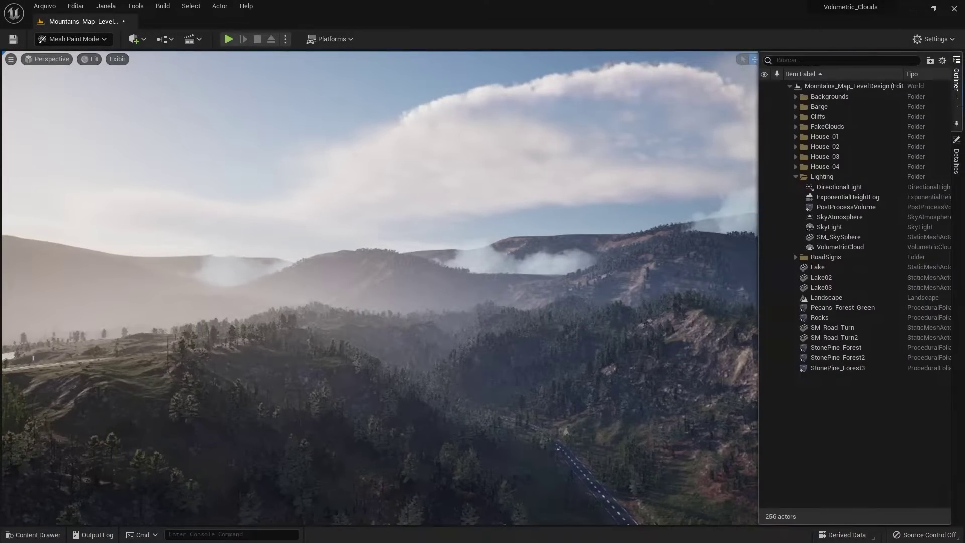
# Filter the Outliner by 'volumetric' and hide the existing VolumetricCloud actor.
pyautogui.write('volumetric')
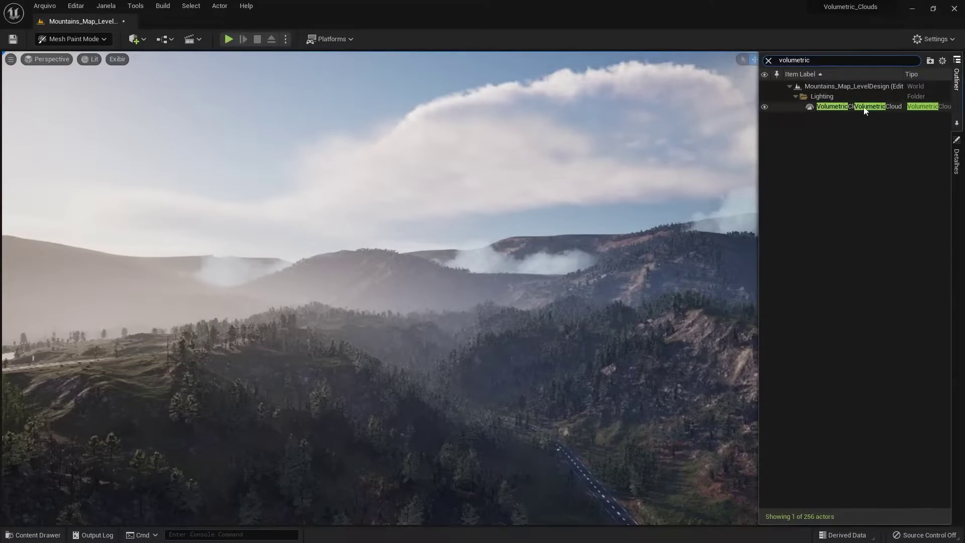
pyautogui.click(863, 107)
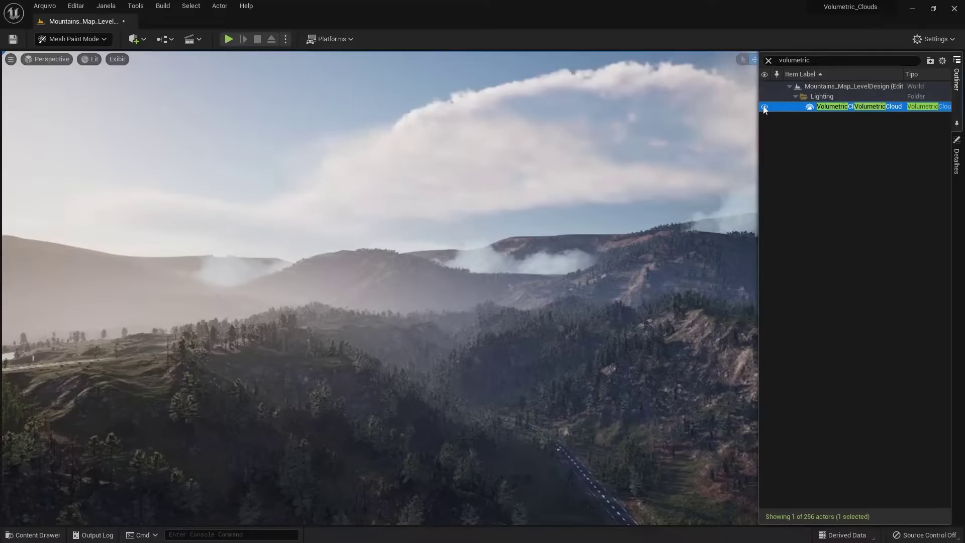
pyautogui.click(765, 107)
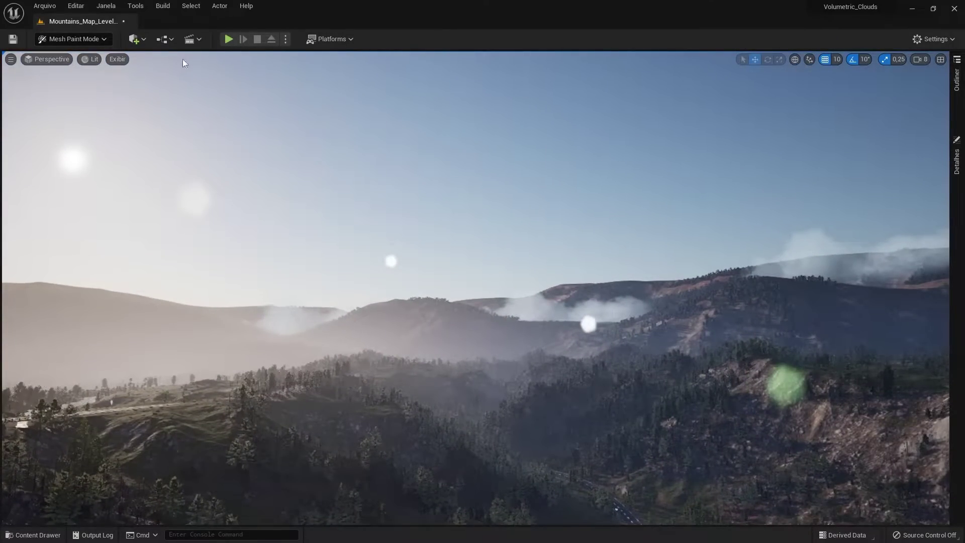
# Add a new Volumetric Cloud from Quick Add > Visual Effects.
pyautogui.click(137, 39)
pyautogui.moveTo(166, 170)
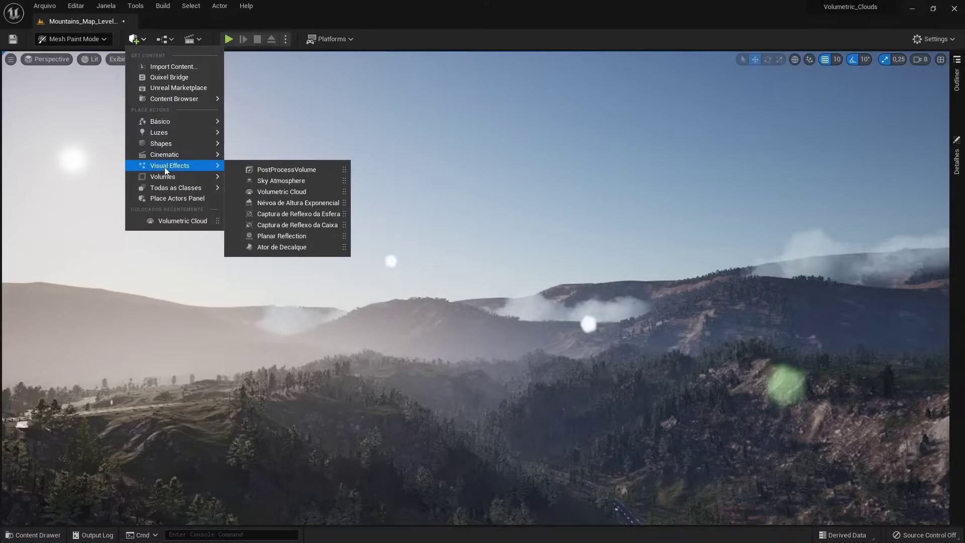
pyautogui.click(272, 192)
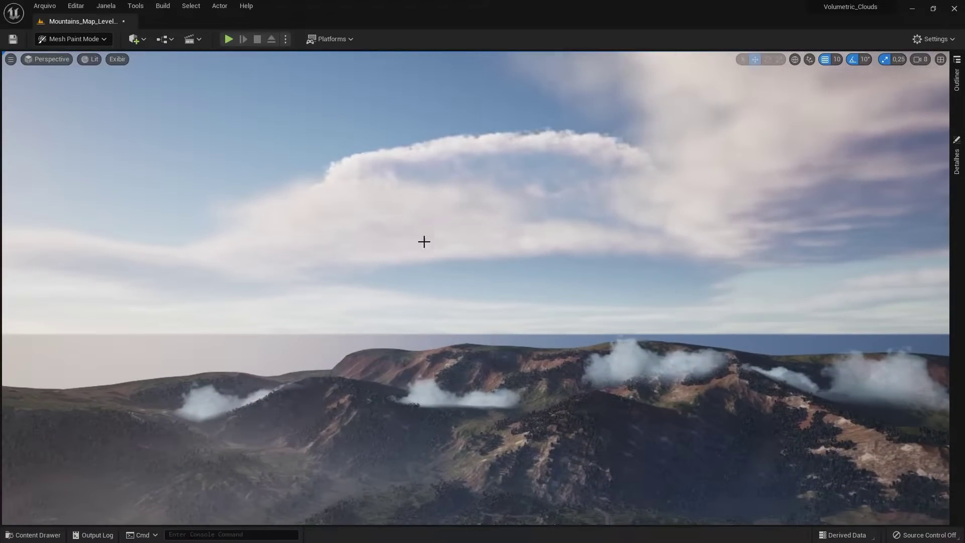
# Try other Layer Bottom Altitude and Layer Height values, then reset them to 5.0 and 10.0.
pyautogui.click(956, 169)
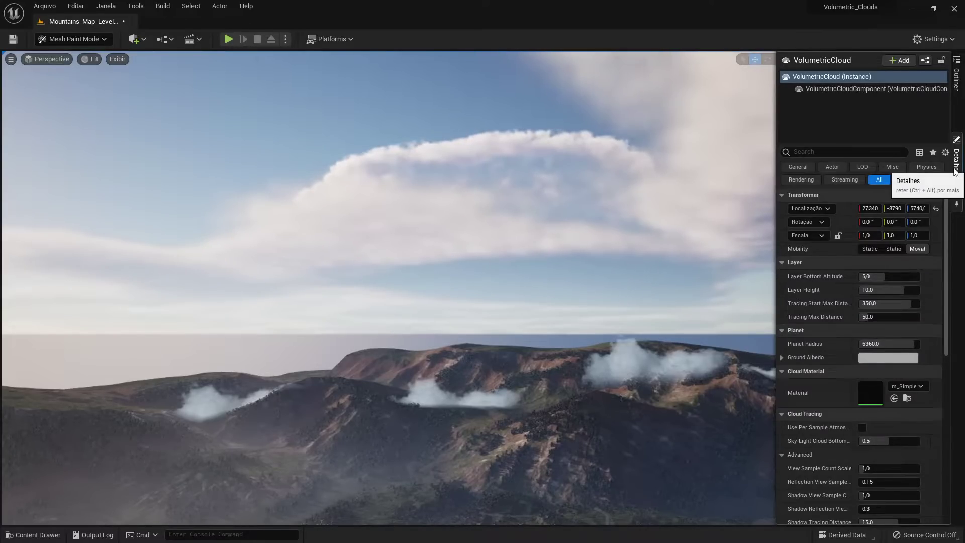
pyautogui.moveTo(900, 276)
pyautogui.mouseDown()
pyautogui.moveTo(870, 276)
pyautogui.moveTo(900, 276)
pyautogui.moveTo(870, 290)
pyautogui.mouseUp()
pyautogui.moveTo(565, 274); pyautogui.dragTo(565, 274, button='right')
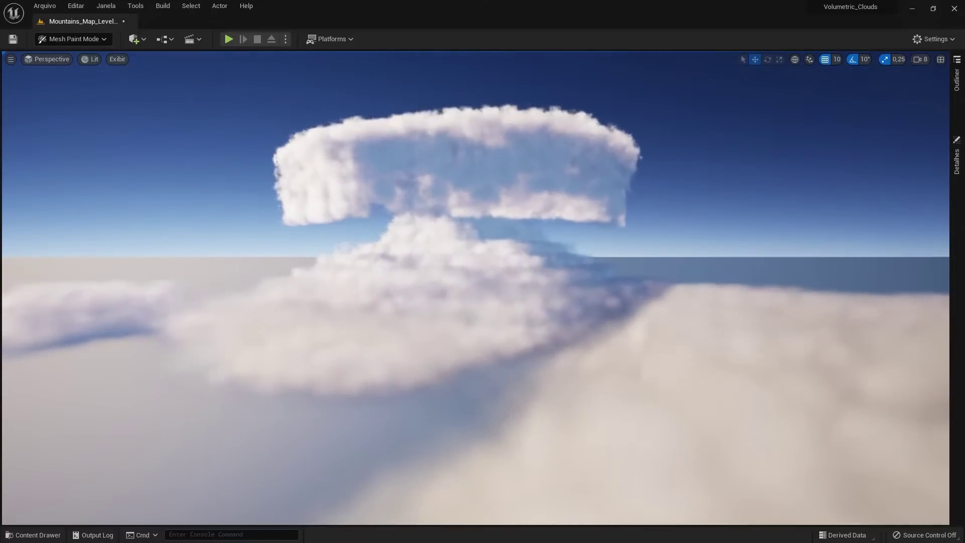
pyautogui.click(956, 161)
pyautogui.moveTo(889, 290)
pyautogui.mouseDown()
pyautogui.moveTo(900, 289)
pyautogui.moveTo(880, 290)
pyautogui.moveTo(908, 276)
pyautogui.moveTo(899, 276)
pyautogui.mouseUp()
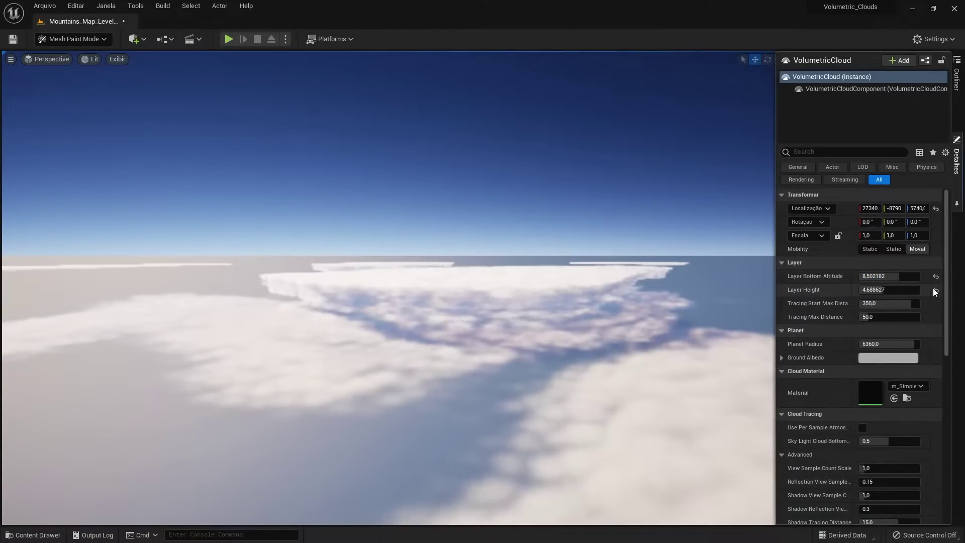
pyautogui.click(935, 291)
pyautogui.click(936, 276)
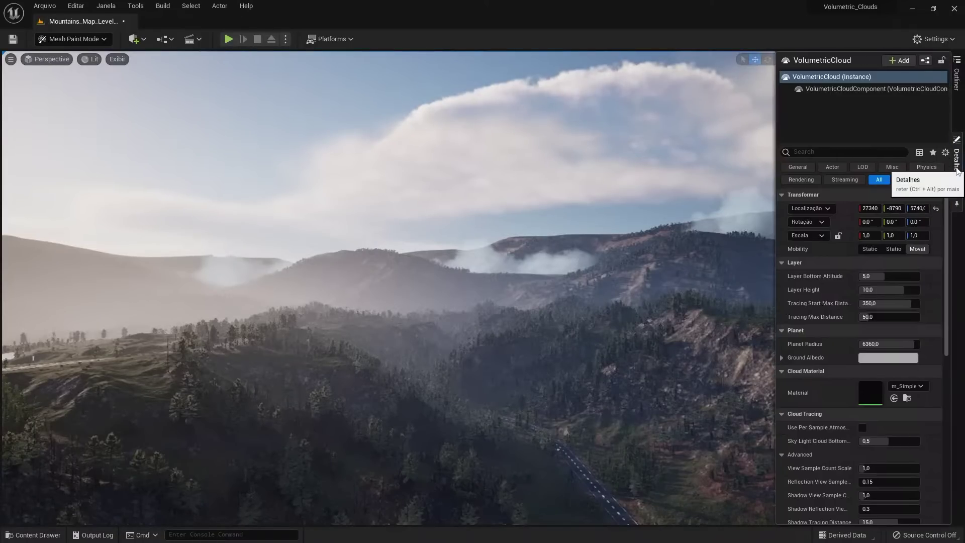
# Assign m_SimpleVolumetricCloud as the new cloud's material and look up at the resulting clouds.
pyautogui.click(913, 385)
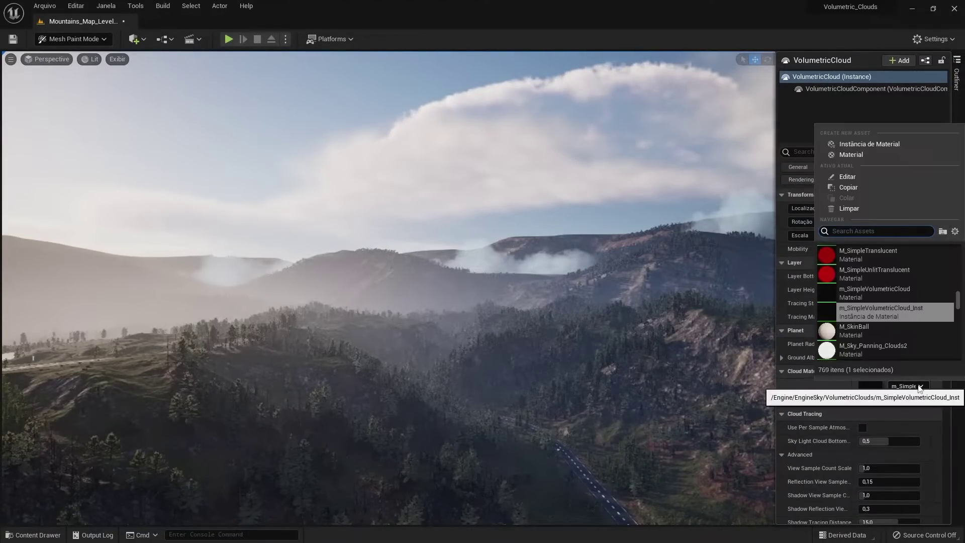
pyautogui.click(888, 296)
pyautogui.moveTo(604, 282)
pyautogui.mouseDown(button='right')
pyautogui.moveTo(603, 211)
pyautogui.moveTo(855, 226)
pyautogui.mouseUp(button='right')
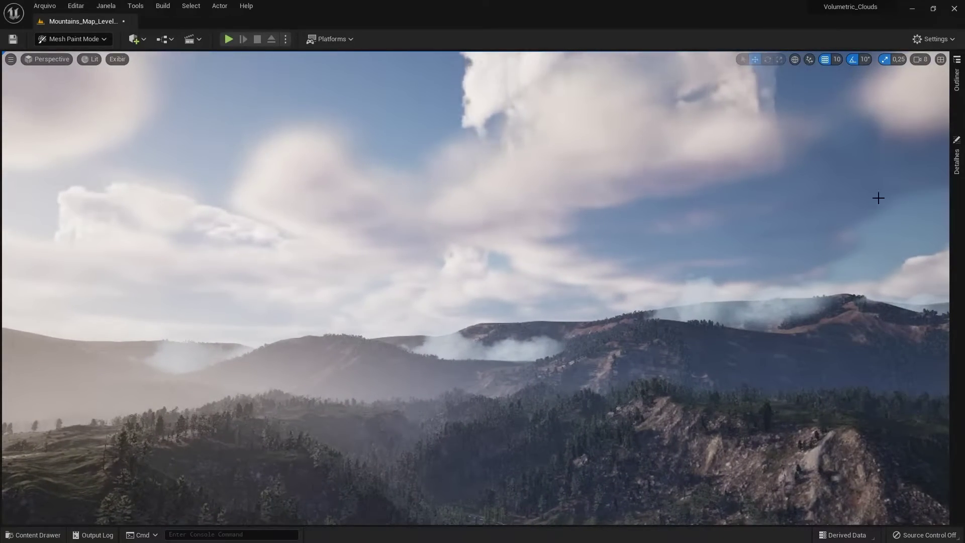
pyautogui.click(957, 160)
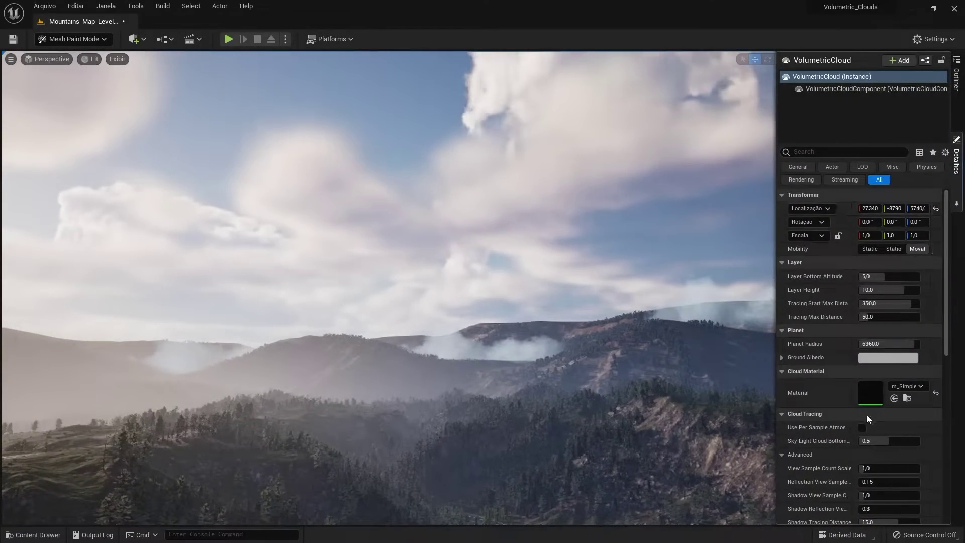
# In the m_SimpleVolumetricCloud material parameters, set the Albedo colour to orange.
pyautogui.doubleClick(870, 393)
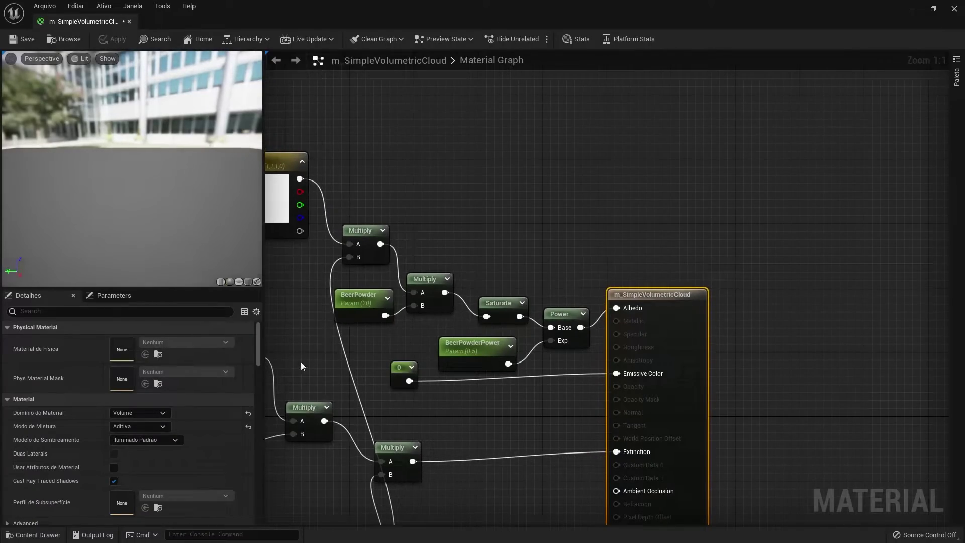
pyautogui.click(128, 297)
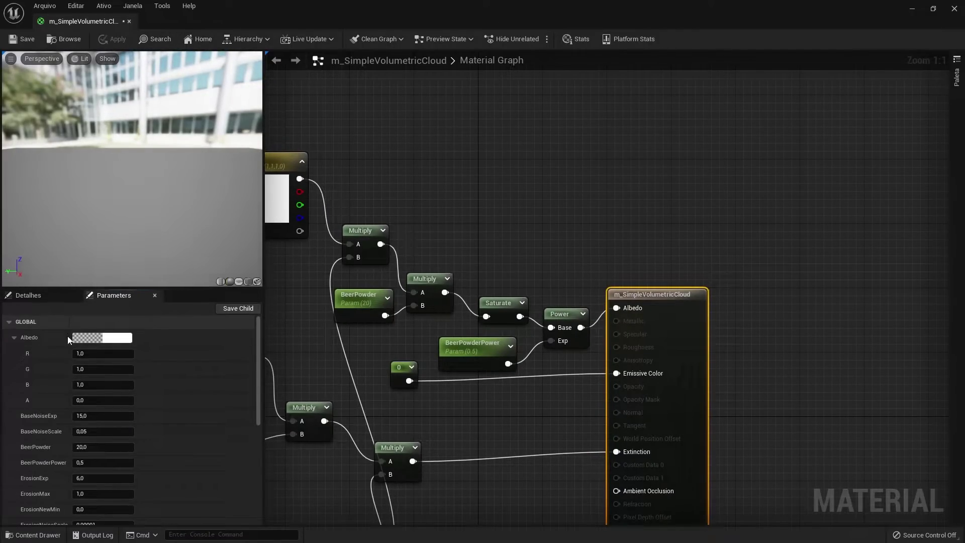
pyautogui.doubleClick(684, 5)
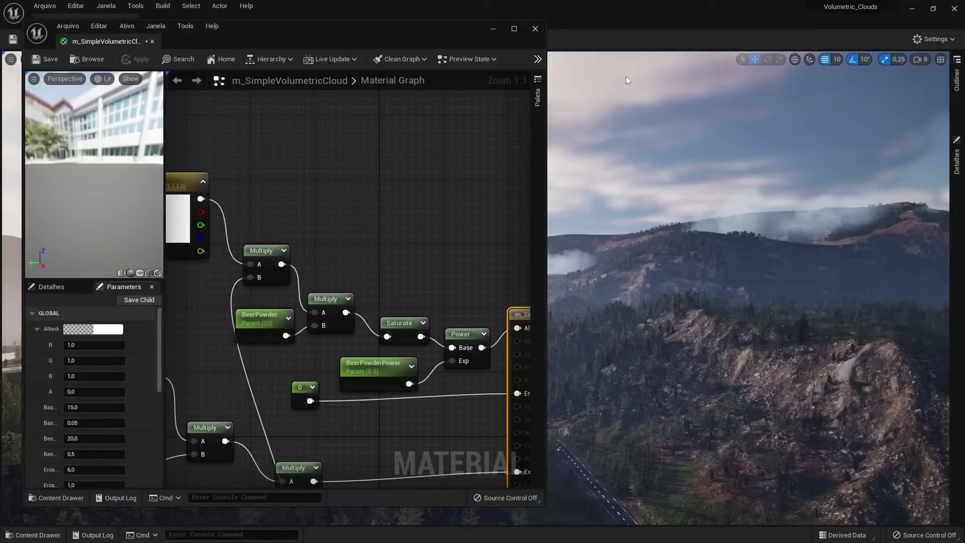
pyautogui.click(120, 325)
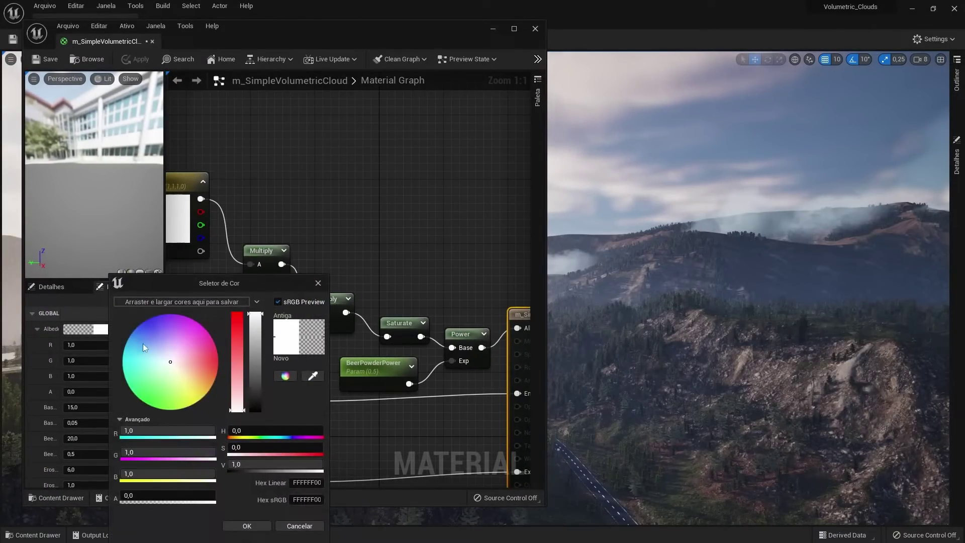
pyautogui.click(216, 384)
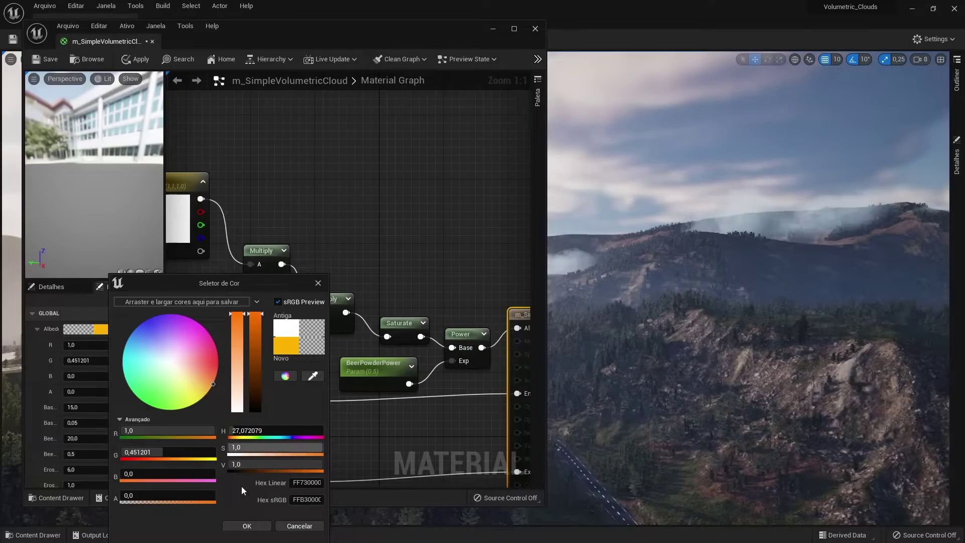
pyautogui.click(247, 526)
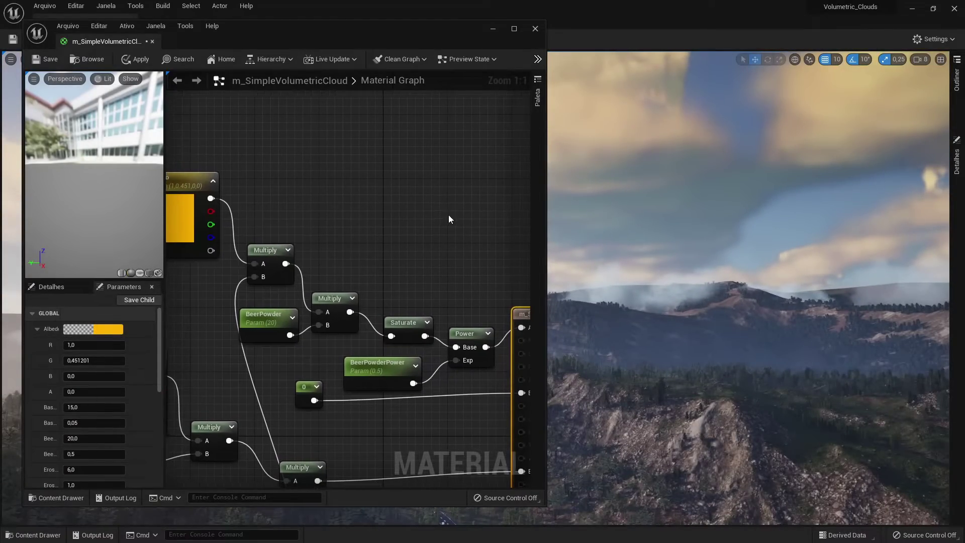
# Undo the orange Albedo and close the material editor without applying changes.
pyautogui.hotkey('ctrl', 'z')
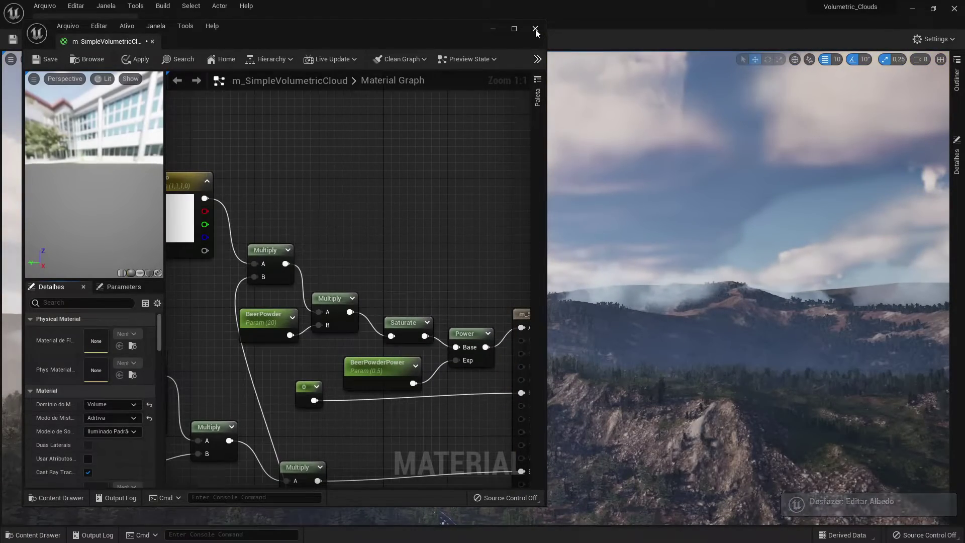
pyautogui.click(538, 32)
pyautogui.click(523, 303)
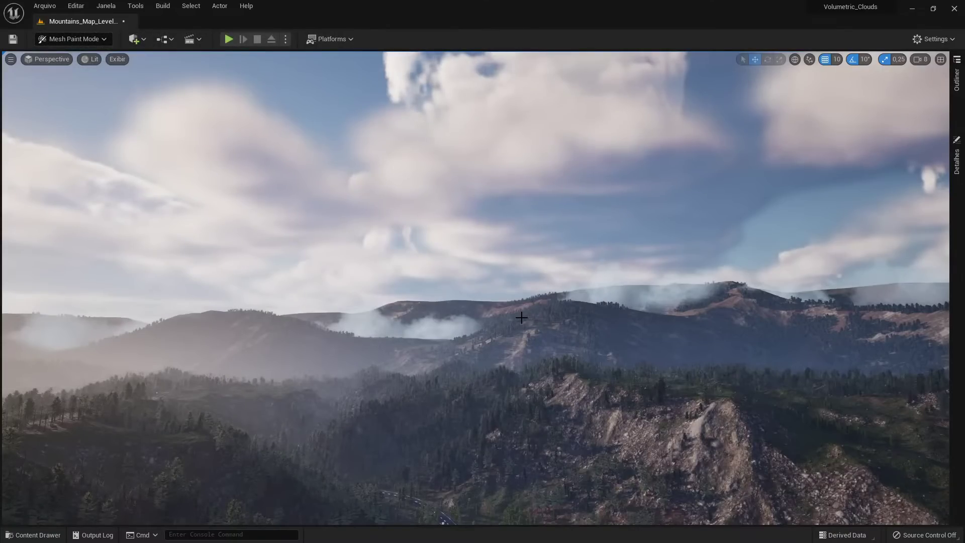
# Enable the Volumetrics plugin from Edit > Plugins, searching for 'volumetric'.
pyautogui.moveTo(522, 318)
pyautogui.mouseDown(button='right')
pyautogui.moveTo(521, 226)
pyautogui.moveTo(521, 321)
pyautogui.mouseUp(button='right')
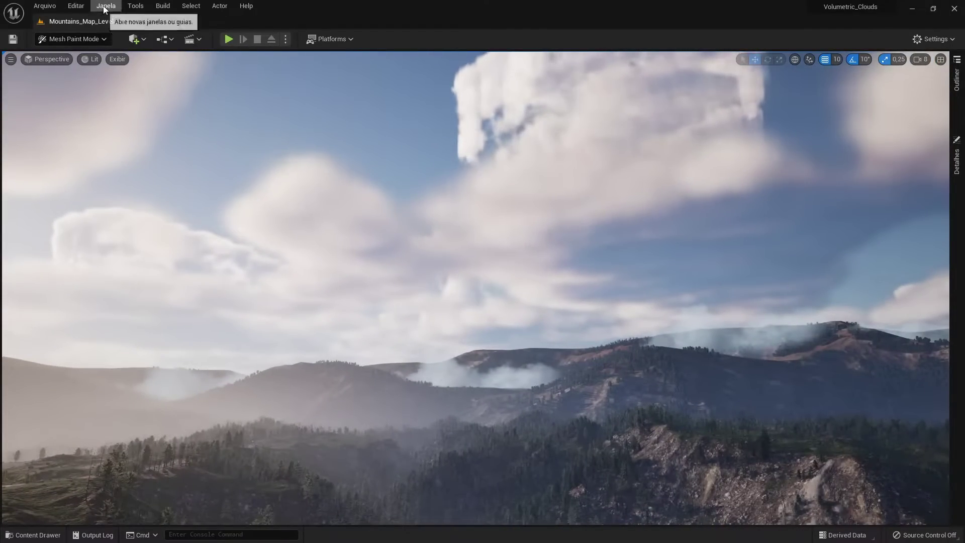
pyautogui.click(86, 7)
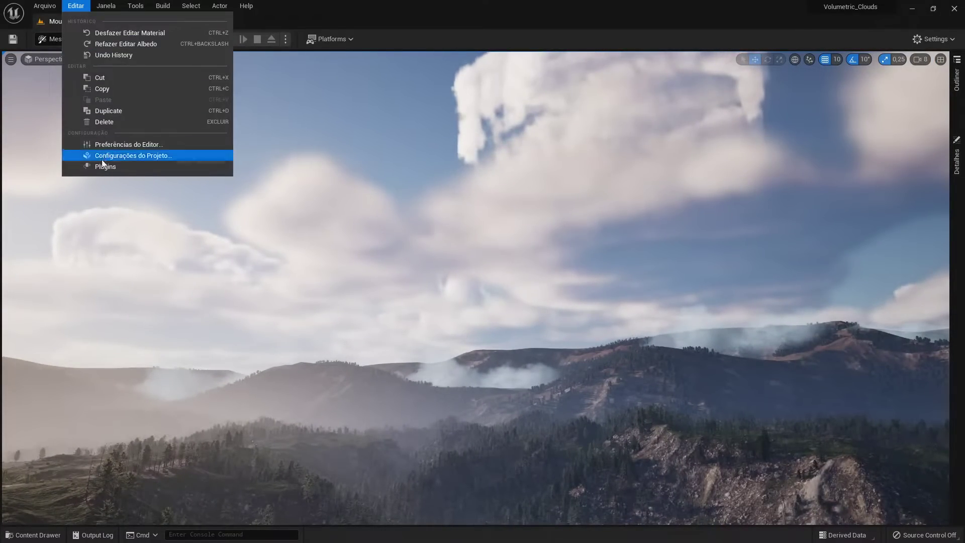
pyautogui.click(130, 171)
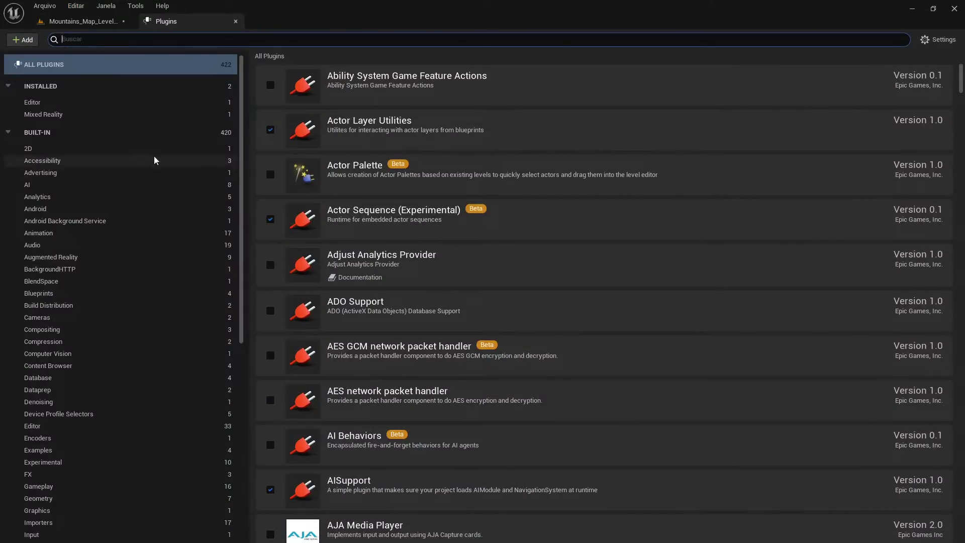
pyautogui.write('vol')
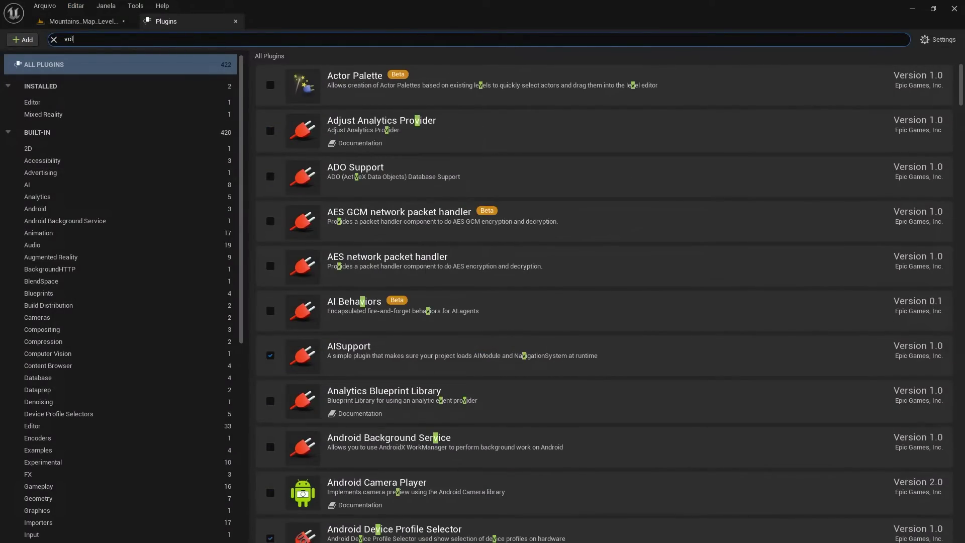
pyautogui.write('umetric')
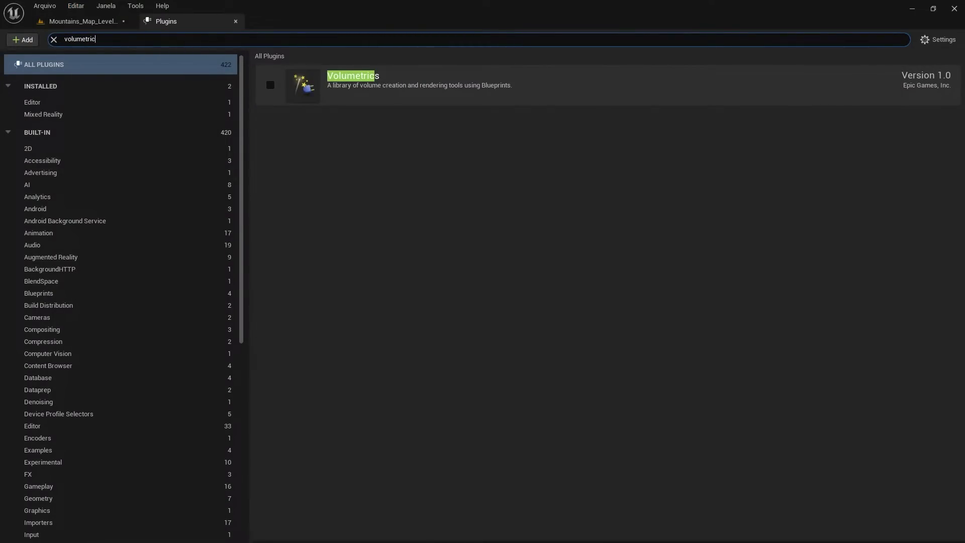
pyautogui.click(270, 86)
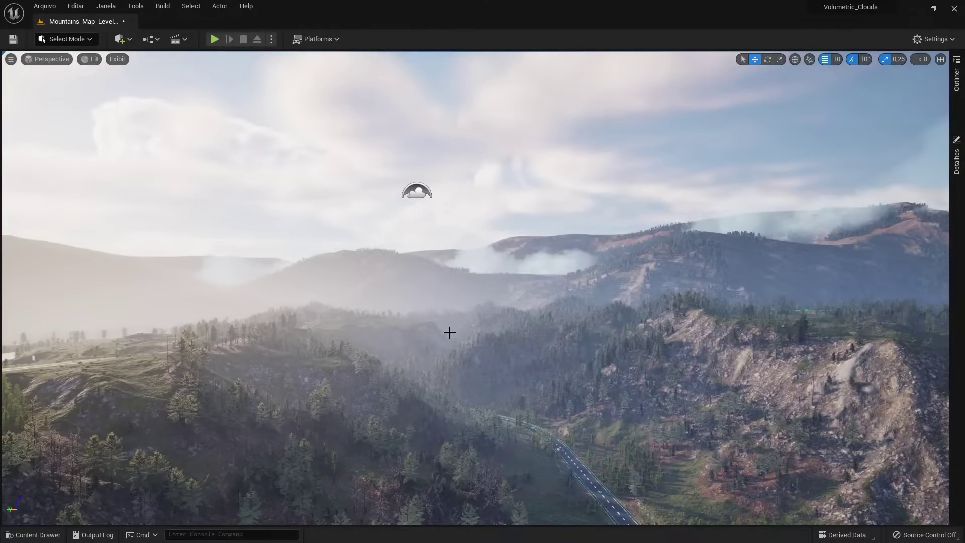
# Show plugin content in the Content Drawer and open the Volumetrics Content folder.
pyautogui.click(40, 537)
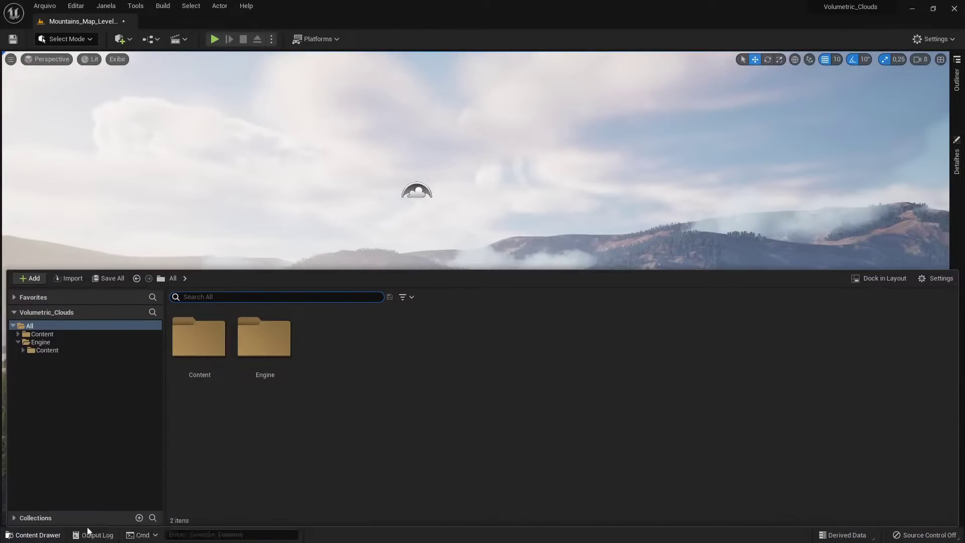
pyautogui.click(936, 280)
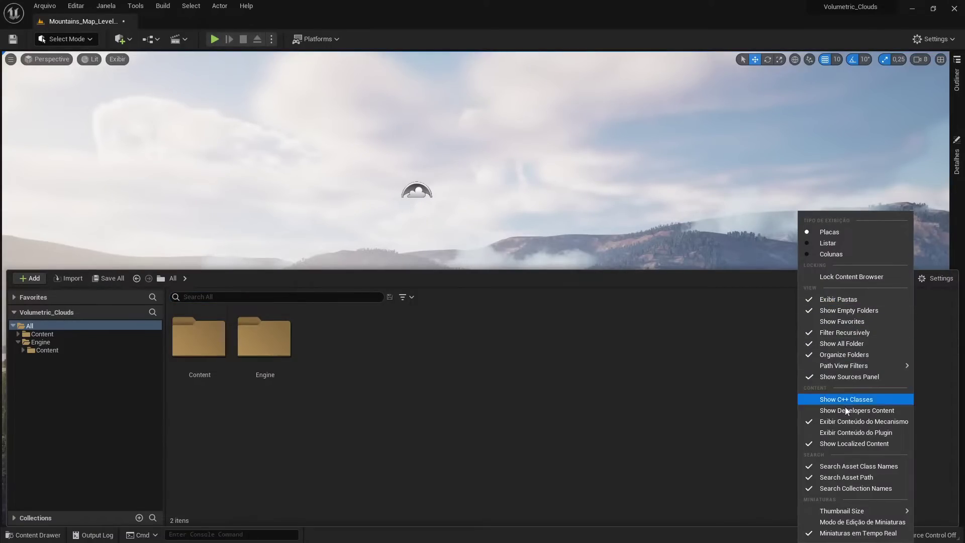
pyautogui.click(858, 433)
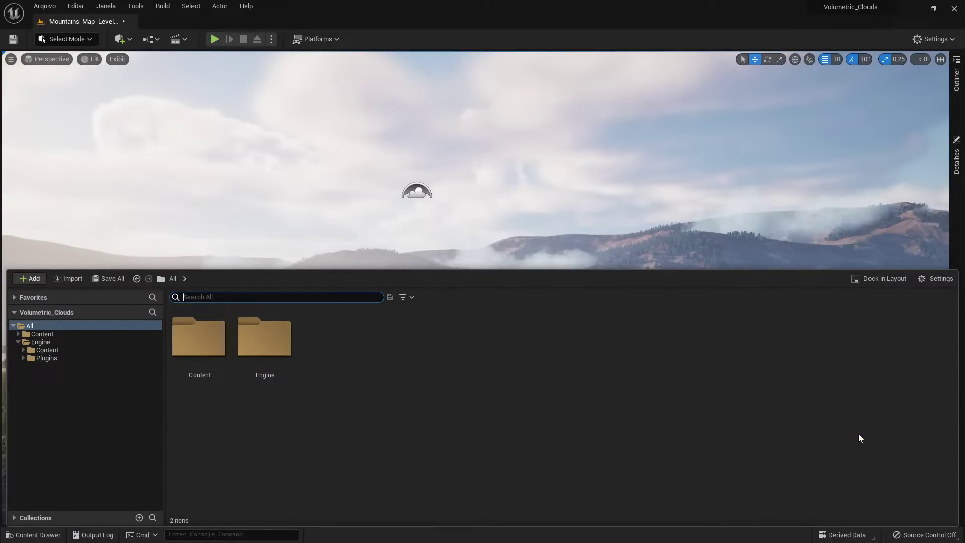
pyautogui.click(24, 358)
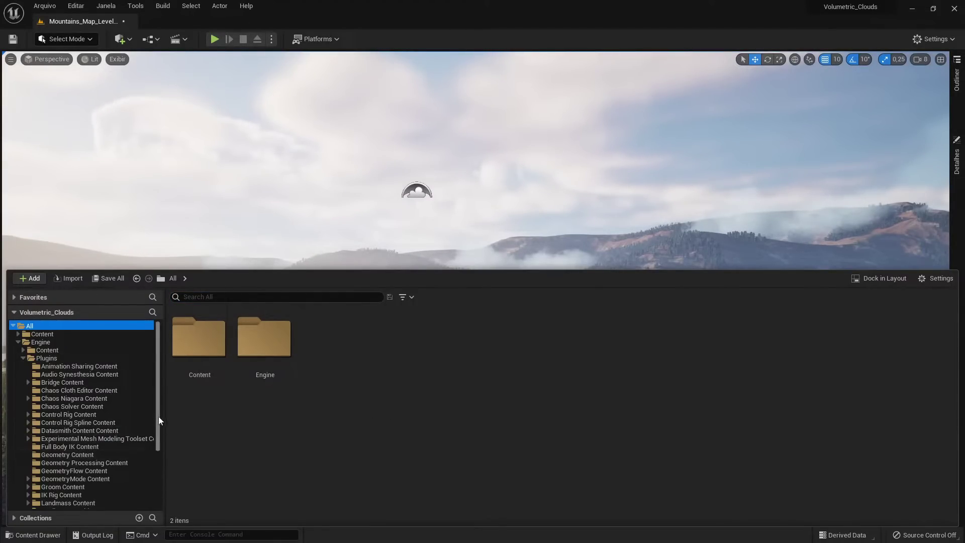
pyautogui.moveTo(159, 417); pyautogui.dragTo(141, 481)
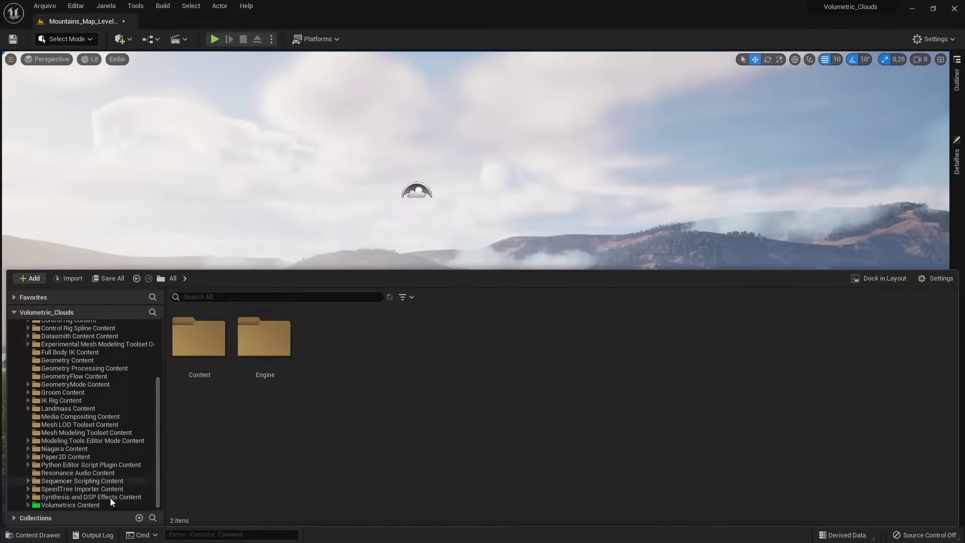
pyautogui.click(79, 505)
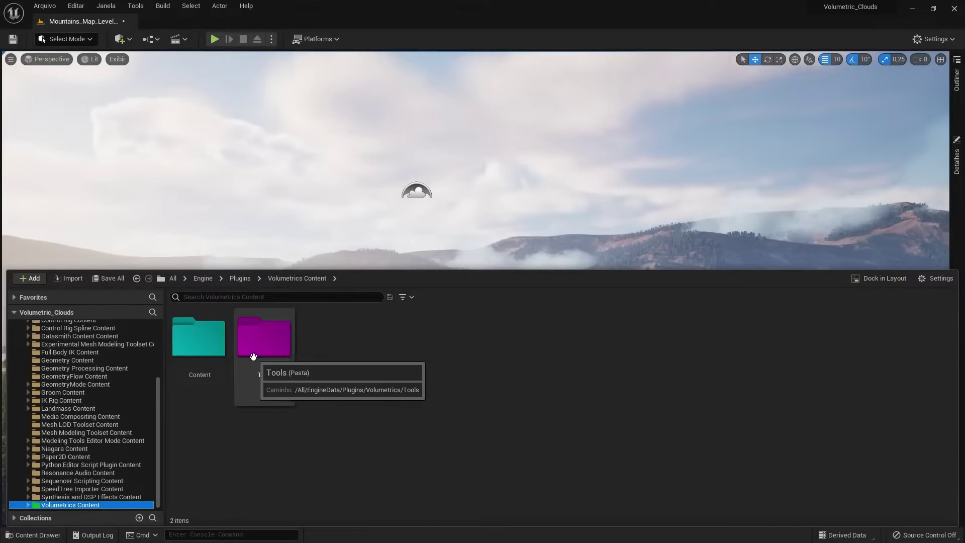
# From Tools > CloudCompositing > Blueprints, drag BP_CloudMask_Object and BP_CloudMask_Generator into the level.
pyautogui.doubleClick(274, 351)
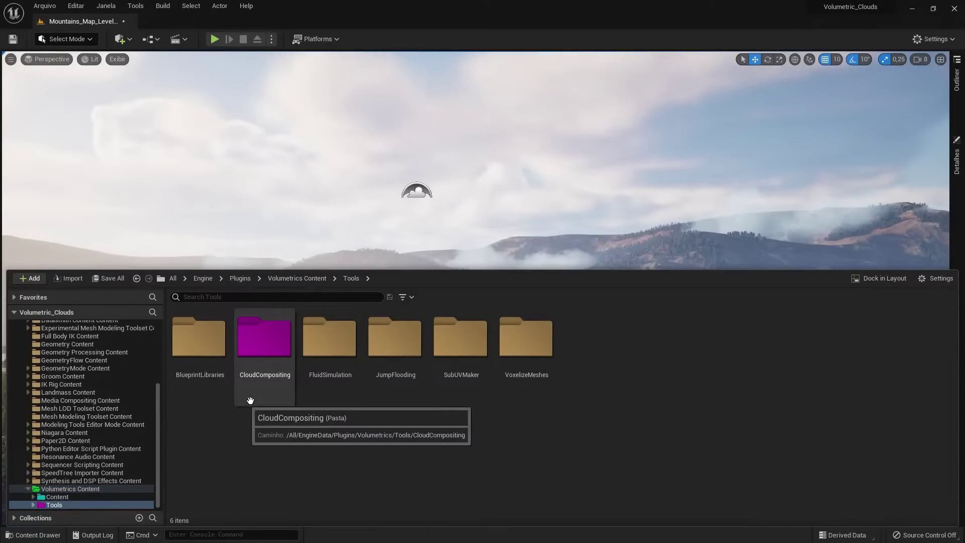
pyautogui.doubleClick(269, 389)
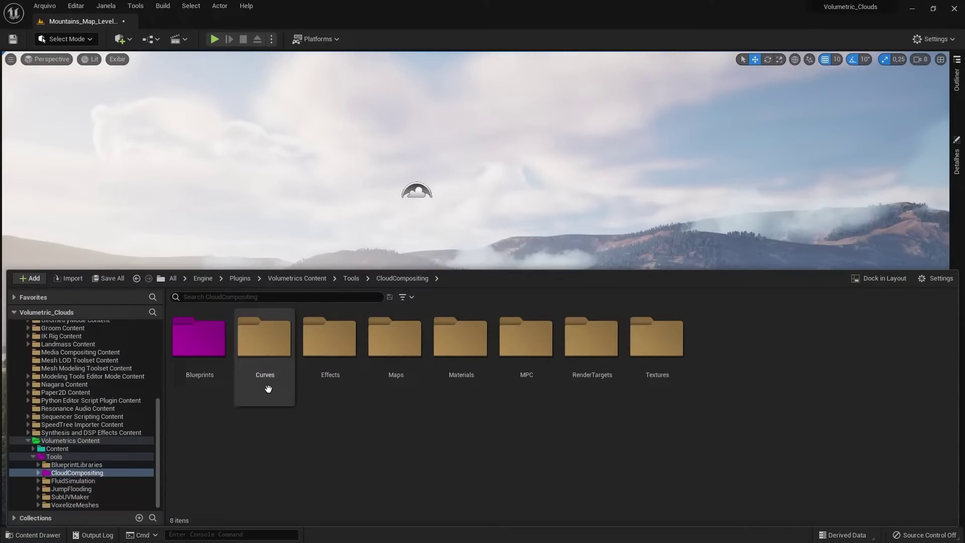
pyautogui.doubleClick(198, 390)
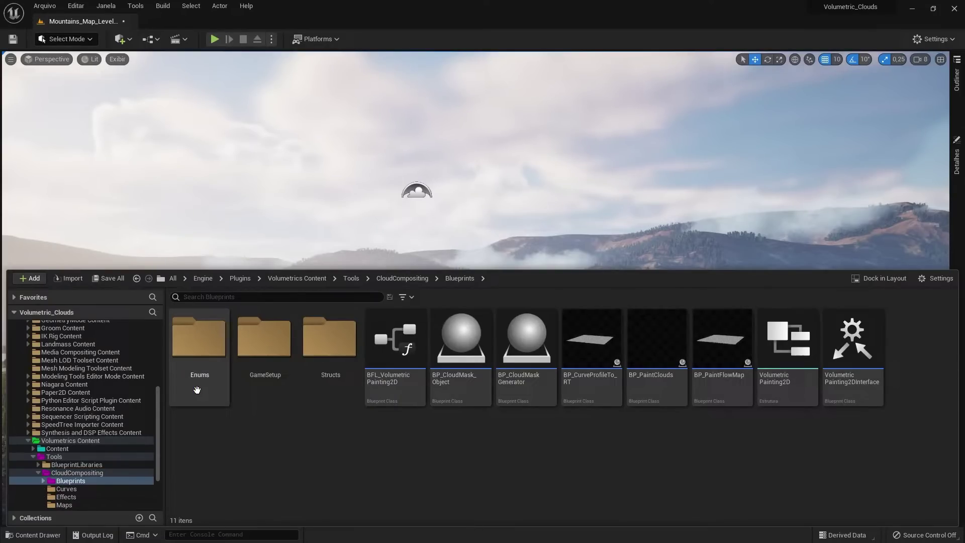
pyautogui.click(455, 390)
pyautogui.keyDown('ctrl'); pyautogui.click(511, 394); pyautogui.keyUp('ctrl')
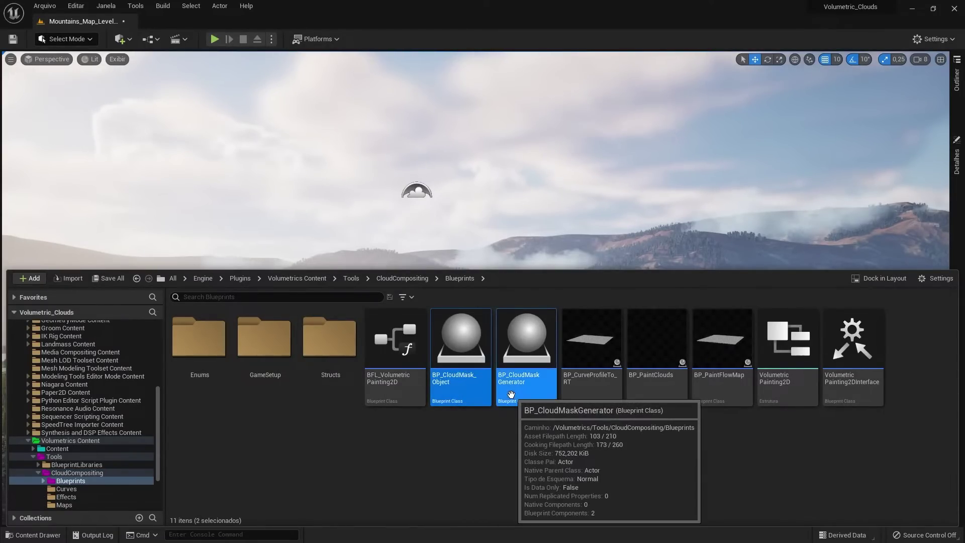
pyautogui.moveTo(511, 394)
pyautogui.mouseDown()
pyautogui.moveTo(488, 251)
pyautogui.moveTo(504, 242)
pyautogui.moveTo(390, 278)
pyautogui.moveTo(397, 216)
pyautogui.mouseUp()
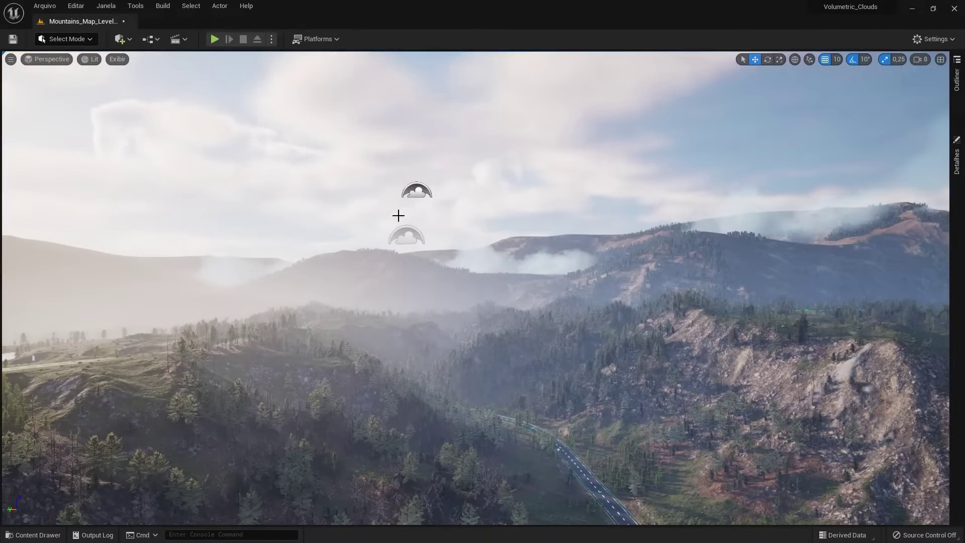
# Select the VolumetricCloud actor in the viewport and view its Details.
pyautogui.click(418, 193)
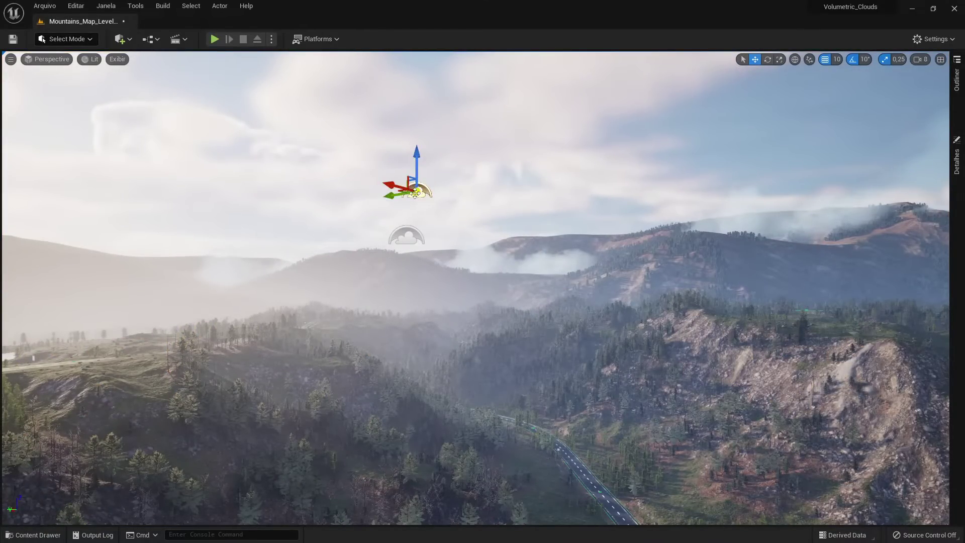
pyautogui.click(954, 171)
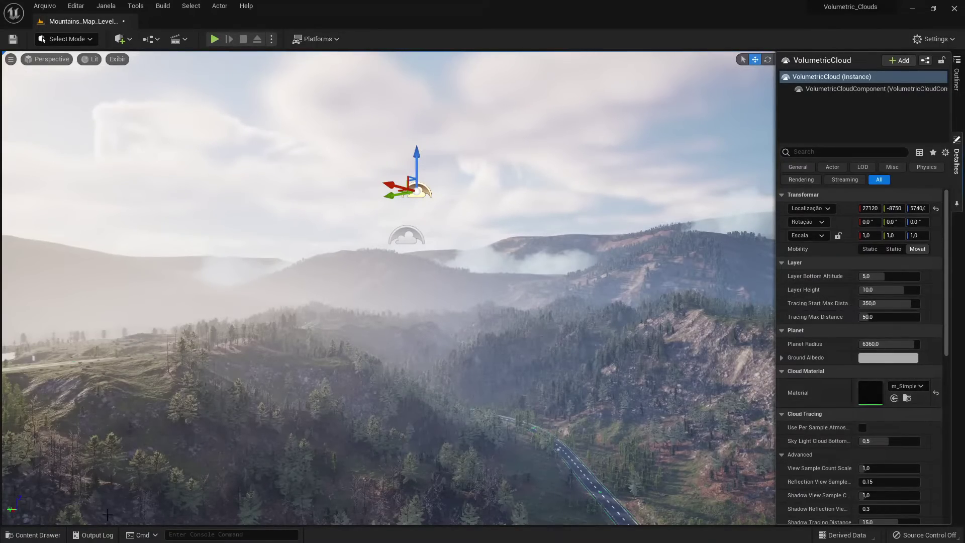
pyautogui.click(44, 536)
# Browse to Volumetrics Content > Content > Sky > Materials and select M_VolumetricCloud_01_FalloffFunction.
pyautogui.click(70, 440)
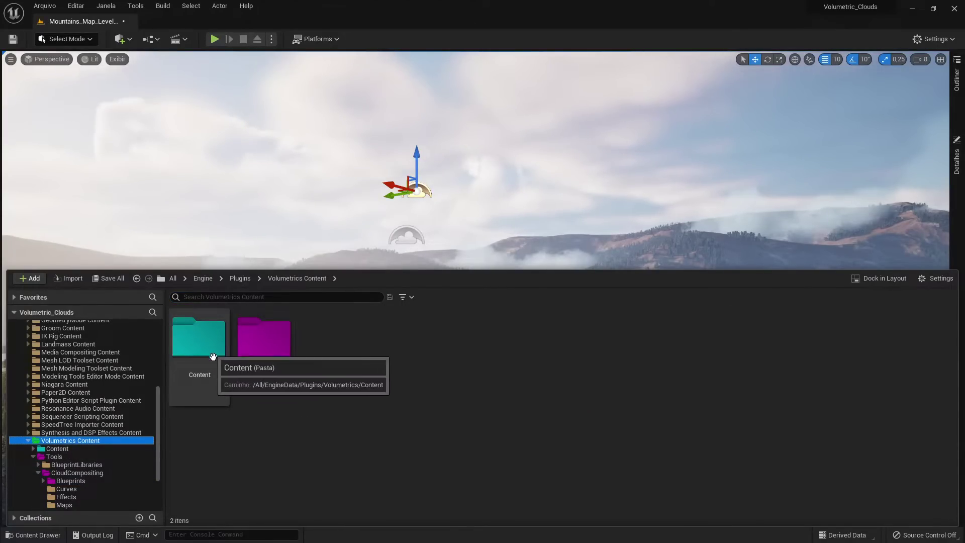
pyautogui.doubleClick(199, 387)
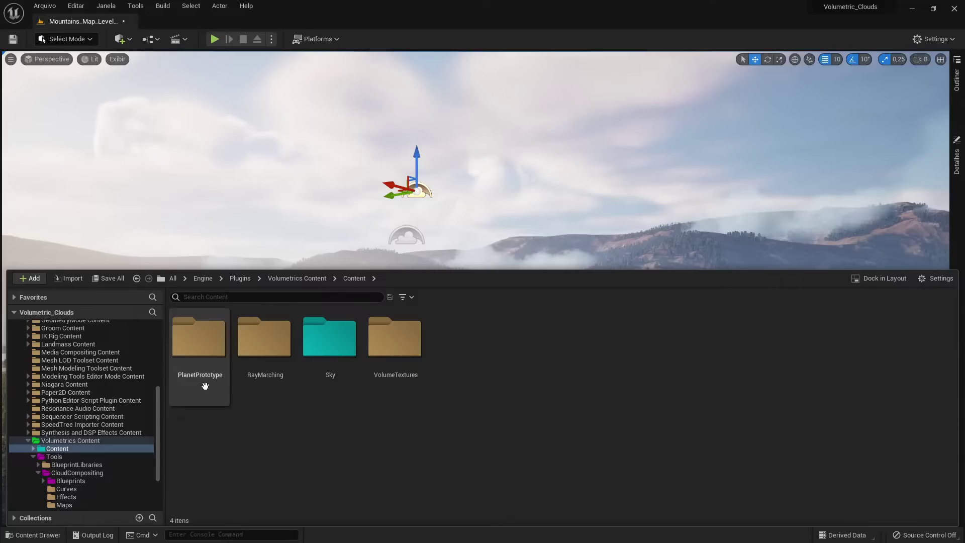
pyautogui.click(331, 388)
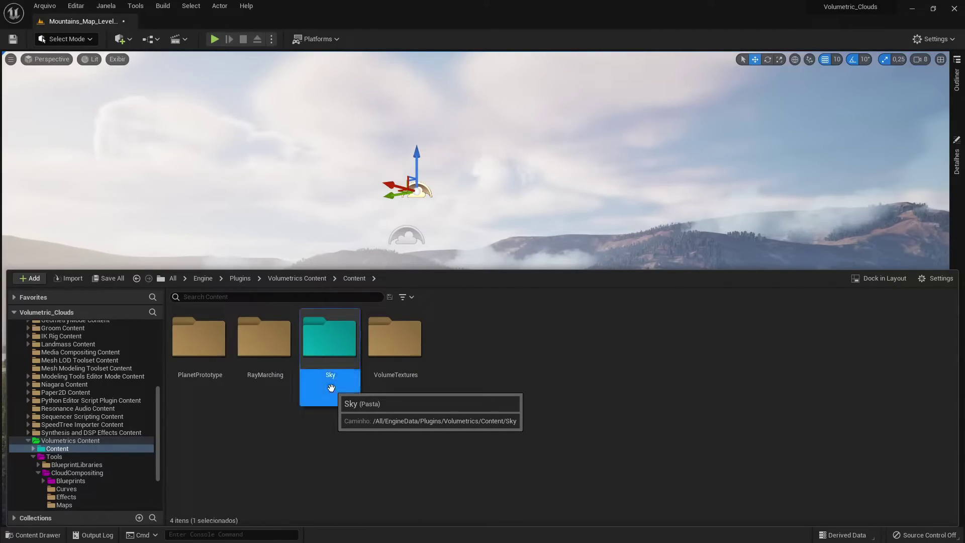
pyautogui.doubleClick(332, 389)
pyautogui.click(395, 390)
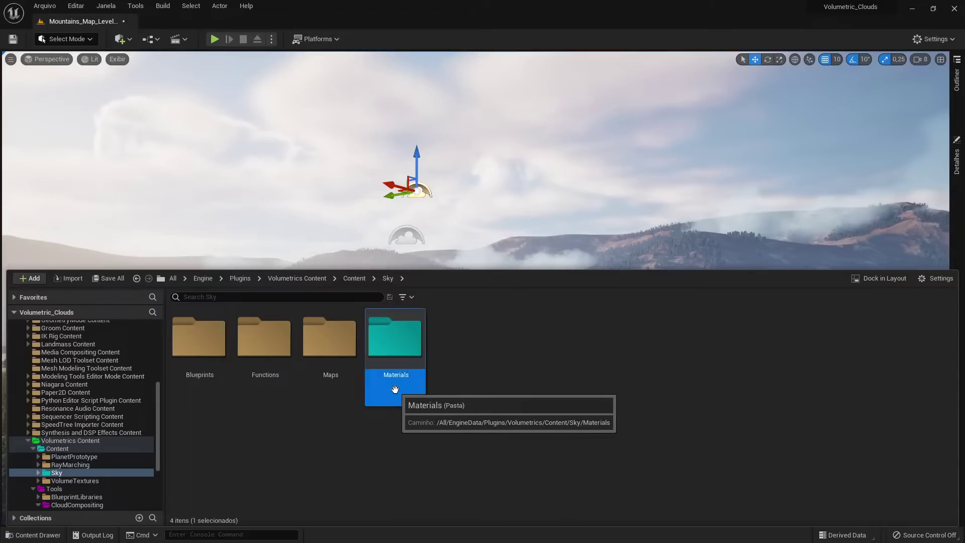
pyautogui.doubleClick(395, 390)
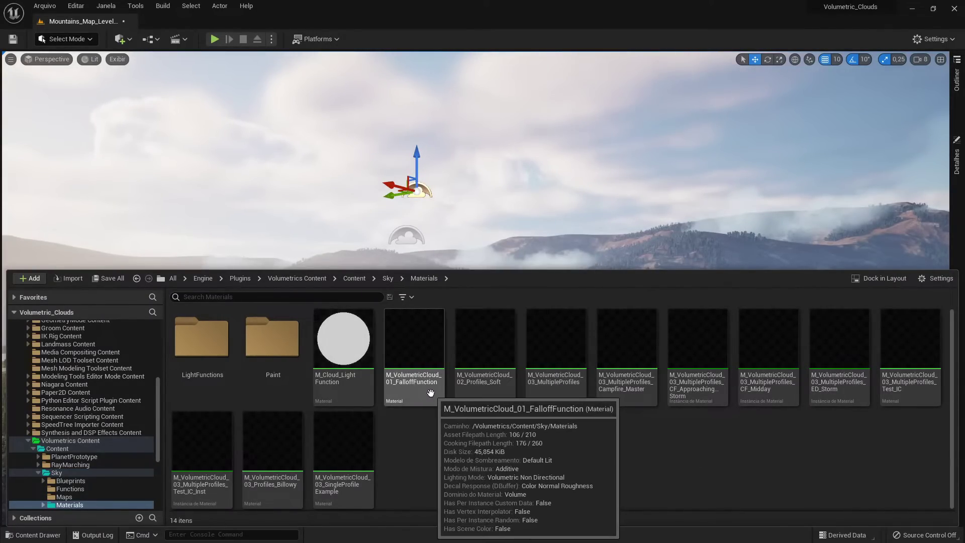
pyautogui.click(431, 393)
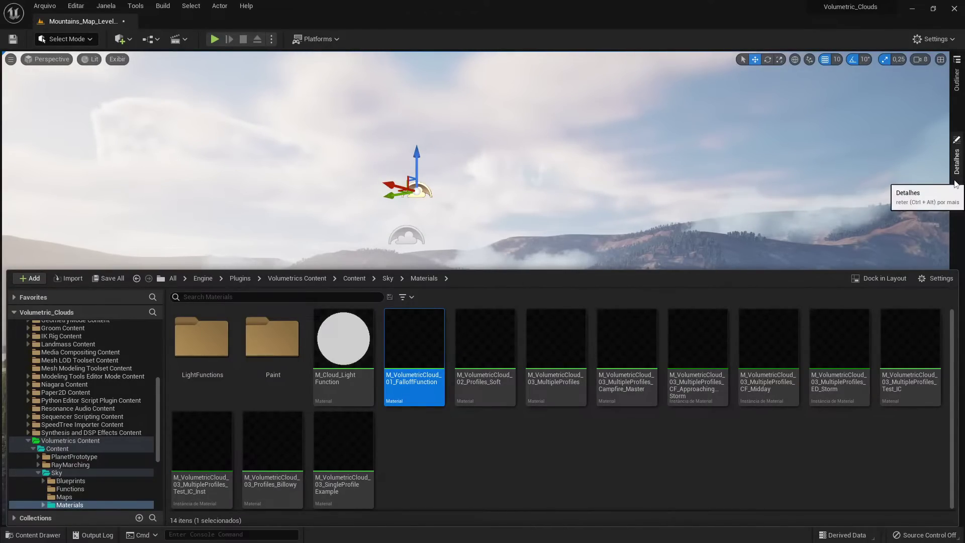
pyautogui.click(957, 163)
# Set M_VolumetricCloud_01_FalloffFunction as the cloud material, then select BP_CloudMask_Object in the Outliner.
pyautogui.click(894, 398)
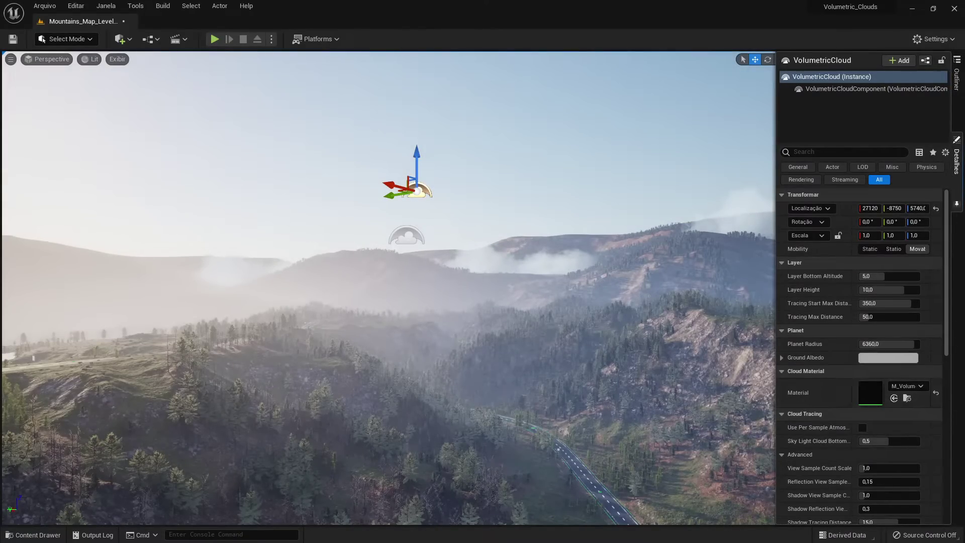
pyautogui.click(956, 110)
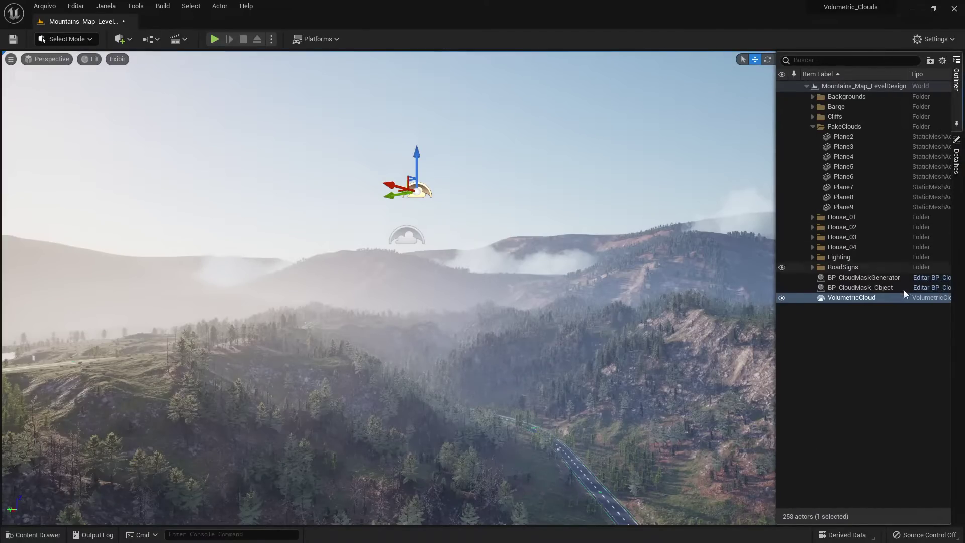
pyautogui.click(876, 291)
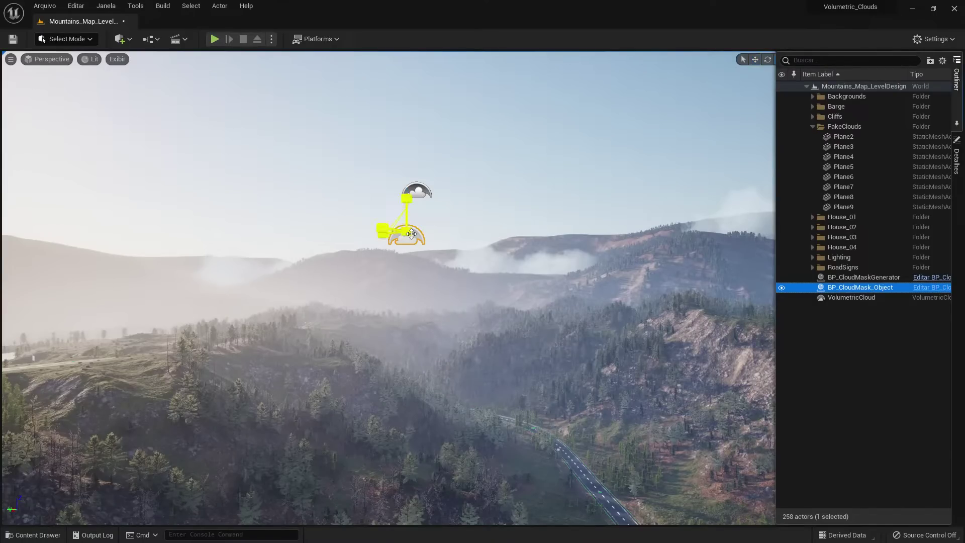
pyautogui.click(412, 233)
# Push the cloud mask dome farther away, higher and sideways, then lower and enlarge it.
pyautogui.moveTo(394, 233); pyautogui.dragTo(385, 278)
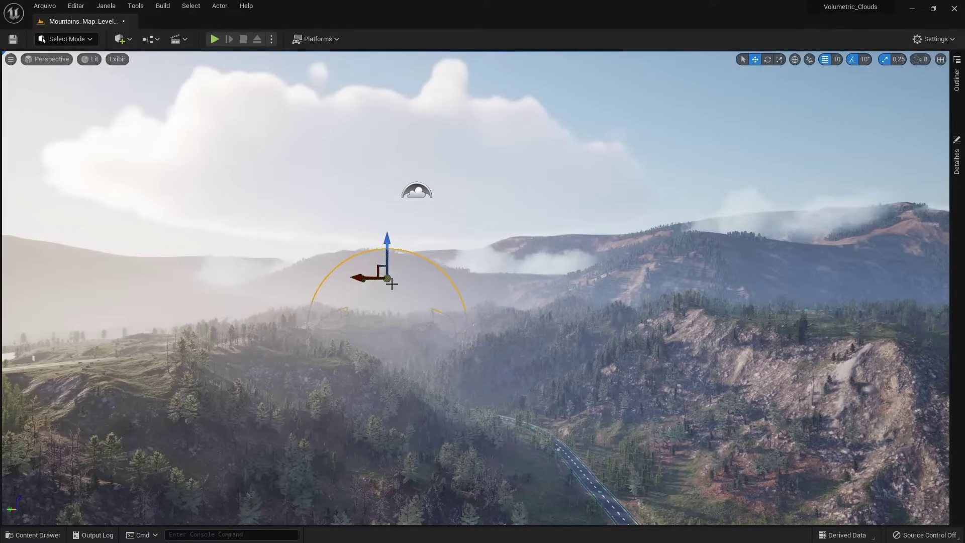
pyautogui.moveTo(386, 260); pyautogui.dragTo(410, 125)
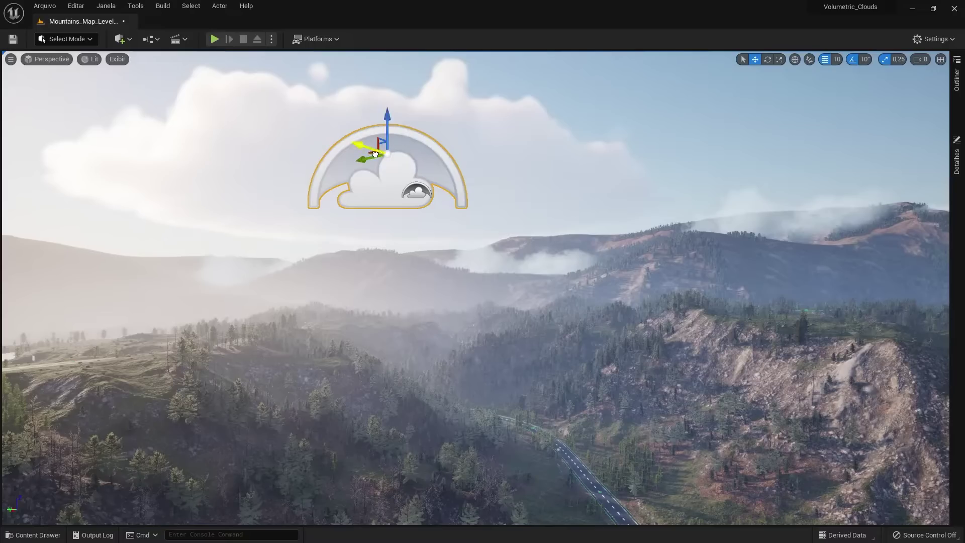
pyautogui.moveTo(376, 155)
pyautogui.mouseDown()
pyautogui.moveTo(329, 162)
pyautogui.moveTo(667, 161)
pyautogui.mouseUp()
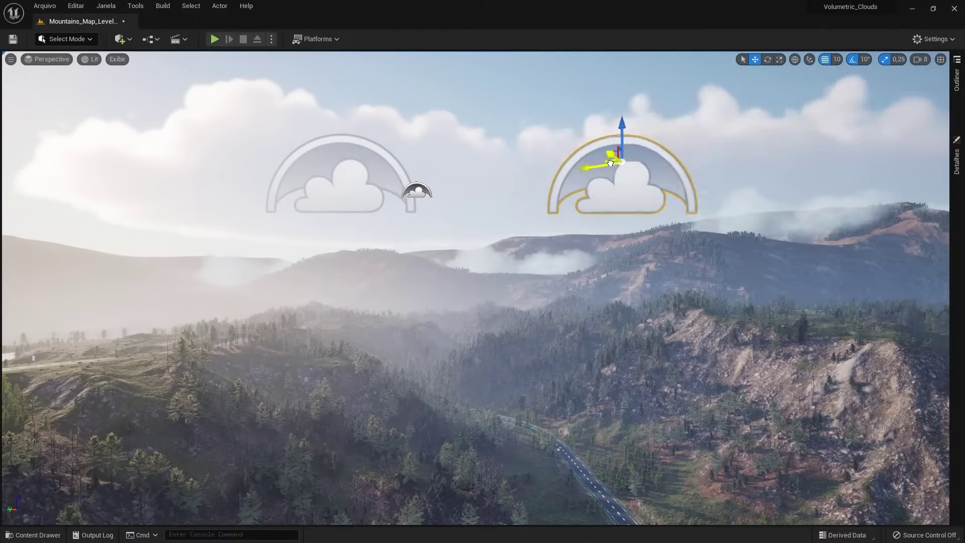
pyautogui.scroll(-10, 667, 161)
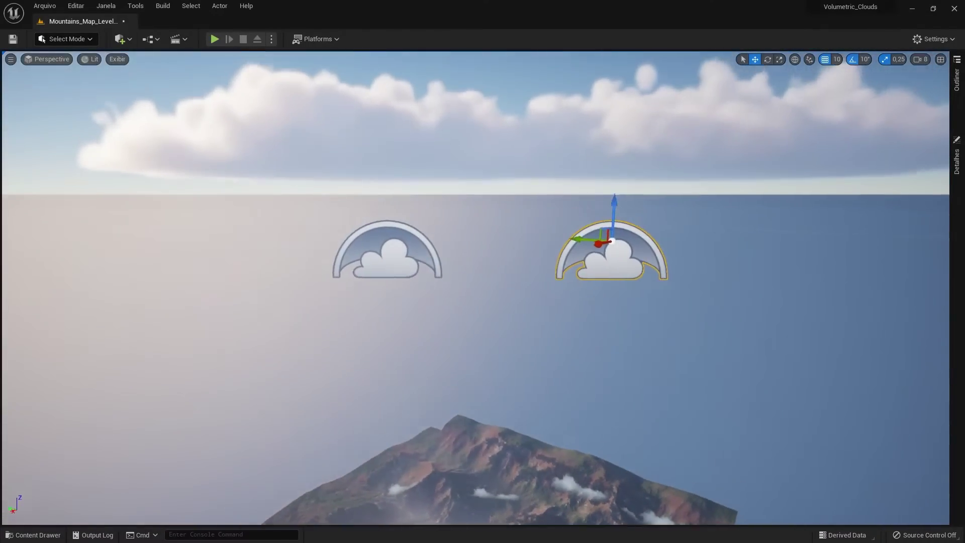
pyautogui.keyDown('alt'); pyautogui.moveTo(667, 160); pyautogui.dragTo(667, 130); pyautogui.keyUp('alt')
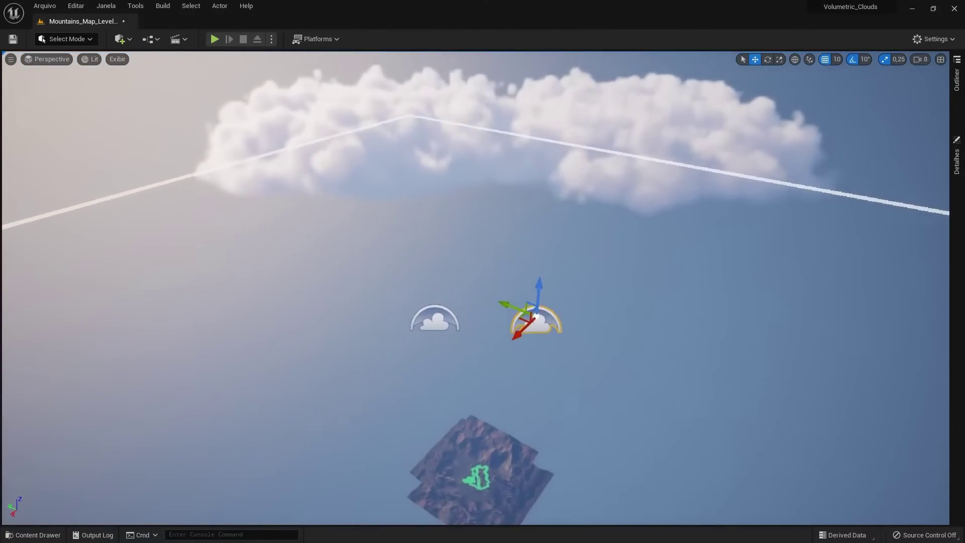
pyautogui.keyDown('alt'); pyautogui.moveTo(567, 218); pyautogui.dragTo(566, 198); pyautogui.keyUp('alt')
pyautogui.moveTo(519, 353); pyautogui.dragTo(520, 398)
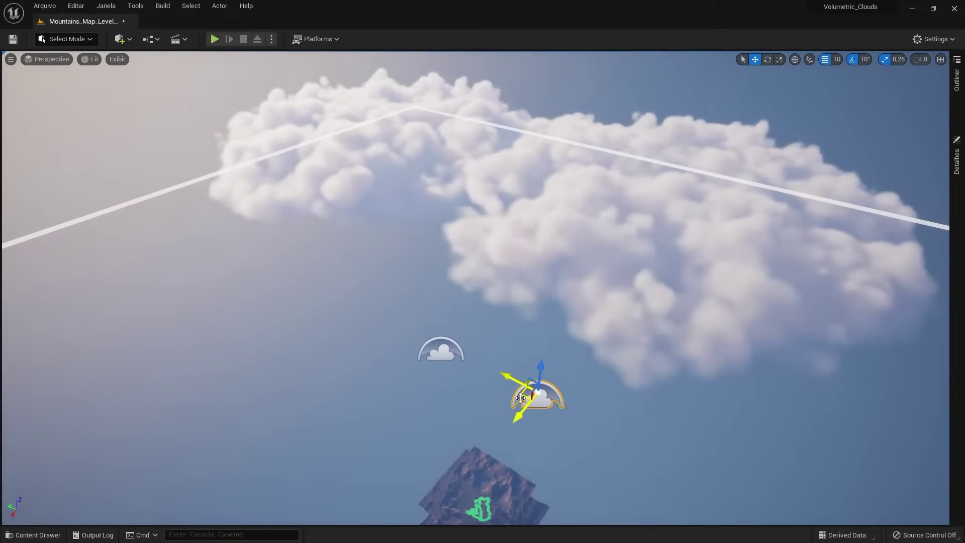
pyautogui.moveTo(528, 393); pyautogui.dragTo(528, 390)
# Delete the duplicate BP_CloudMask_Object and move the remaining one down-right.
pyautogui.press('Delete')
pyautogui.press('Return')
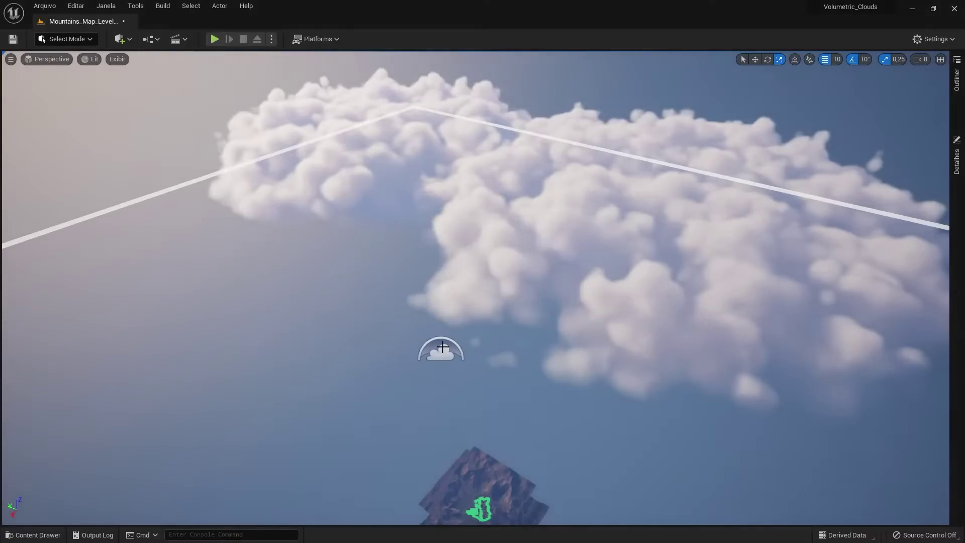
pyautogui.moveTo(428, 345)
pyautogui.mouseDown()
pyautogui.moveTo(473, 413)
pyautogui.moveTo(461, 400)
pyautogui.mouseUp()
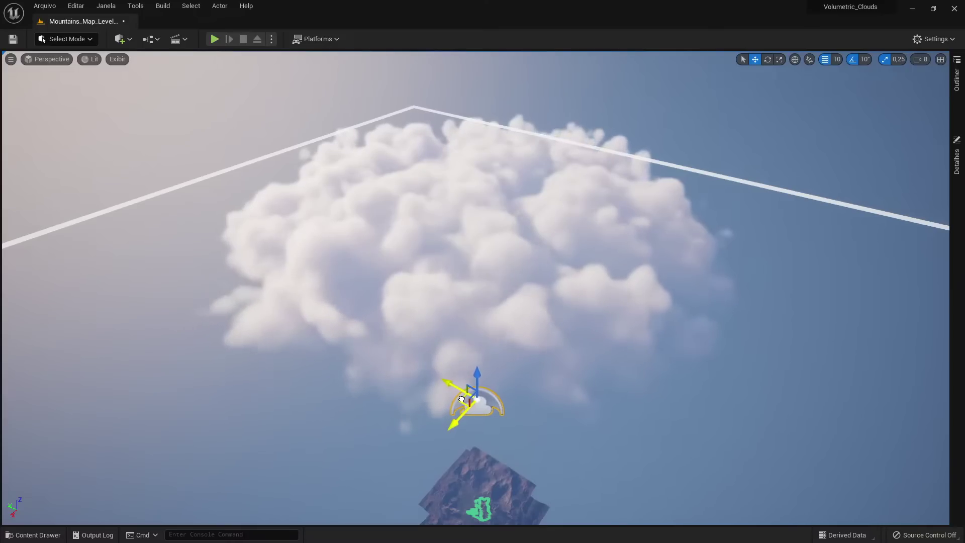
# Set the cloud mask's Density to 1.229525, Mip Level 4, adjust noise tiling, and noise intensity 1.
pyautogui.click(958, 165)
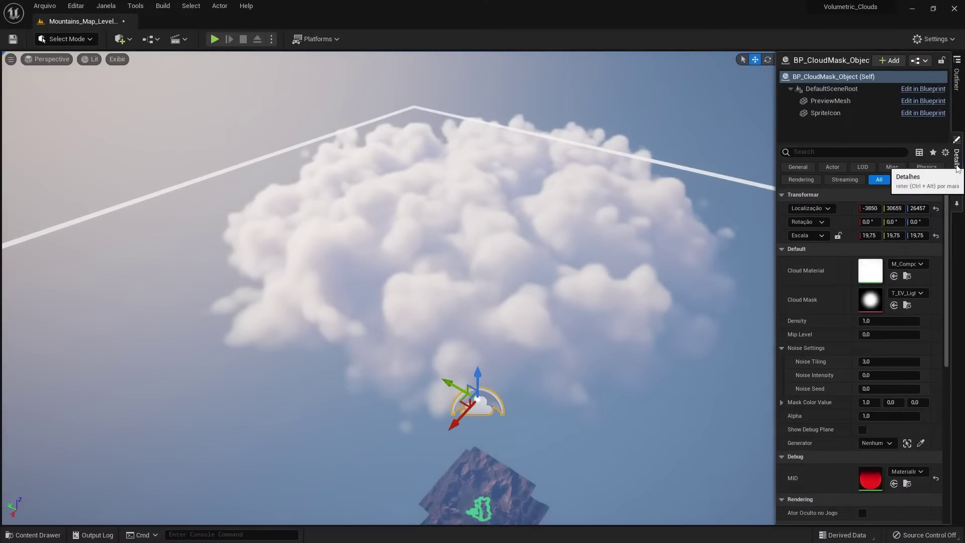
pyautogui.moveTo(888, 321); pyautogui.dragTo(912, 334)
pyautogui.write('4')
pyautogui.press('Return')
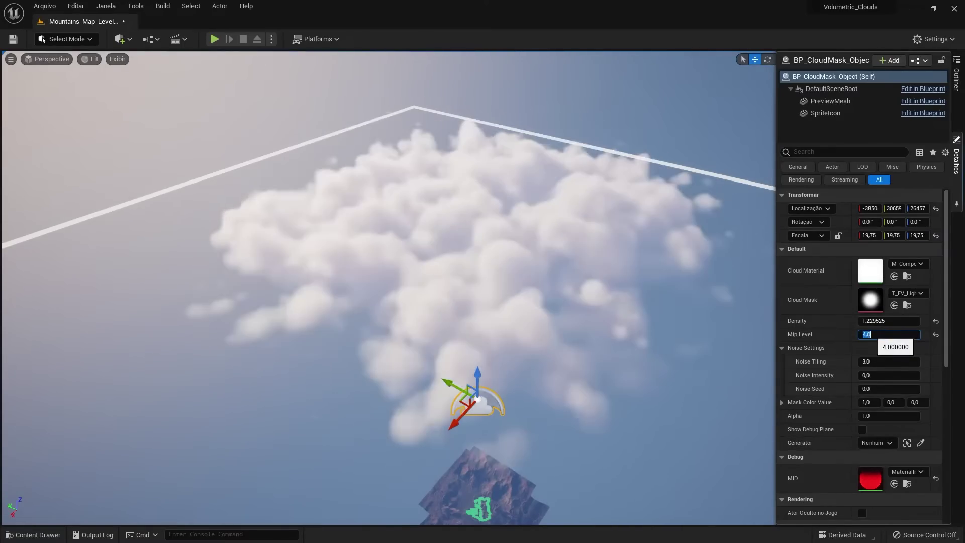
pyautogui.moveTo(888, 361); pyautogui.dragTo(897, 361)
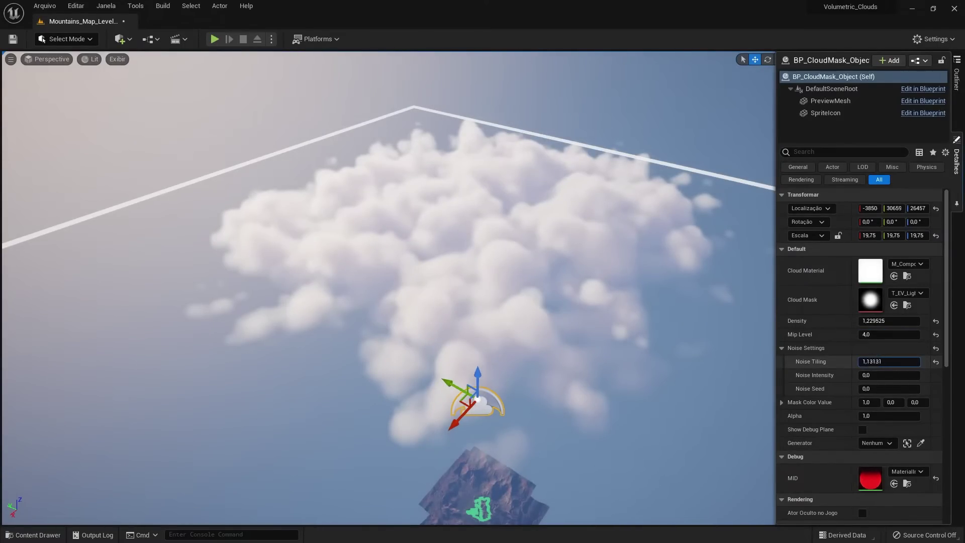
pyautogui.write('3')
pyautogui.click(889, 375)
pyautogui.write('1')
pyautogui.press('Return')
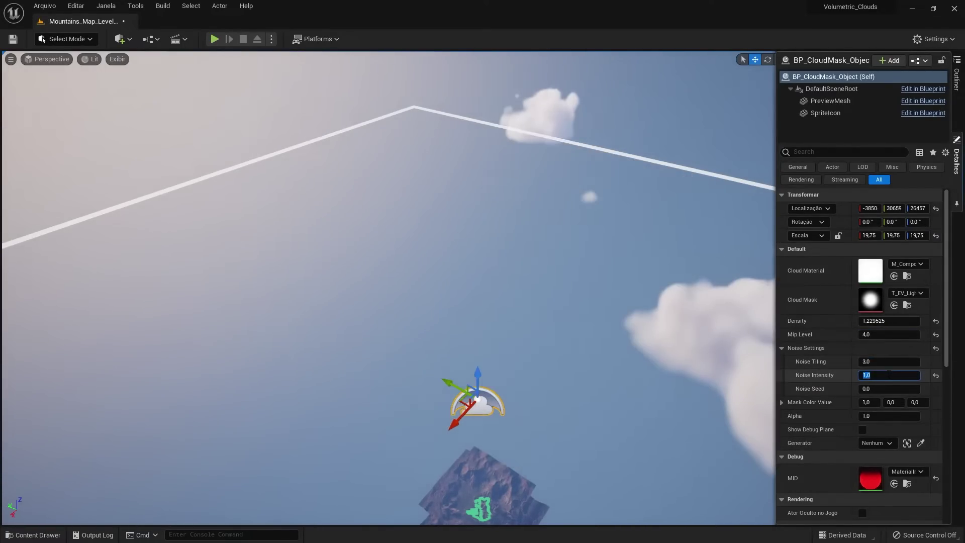
# Reposition the mask with its debug plane briefly shown, then place two copies across the sky.
pyautogui.moveTo(460, 402); pyautogui.dragTo(389, 374)
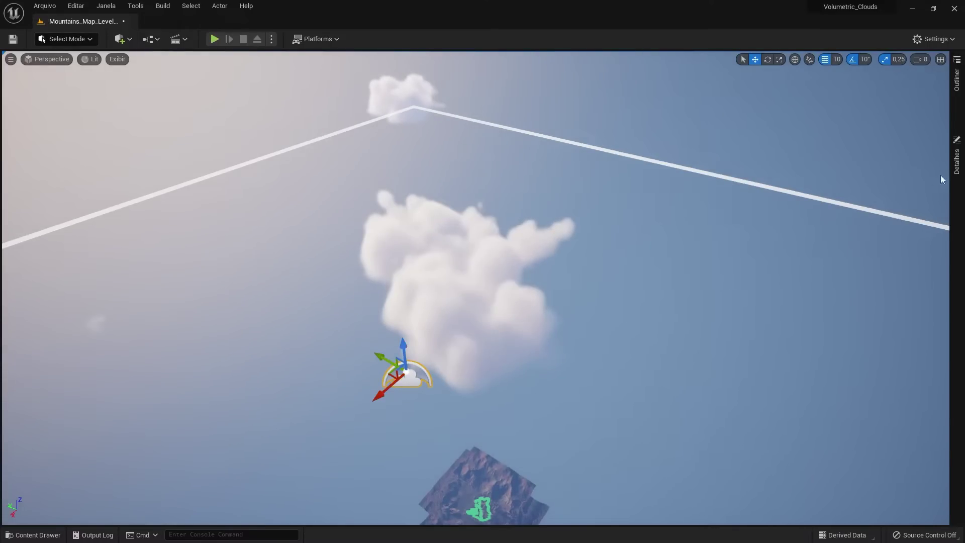
pyautogui.click(957, 161)
pyautogui.click(862, 430)
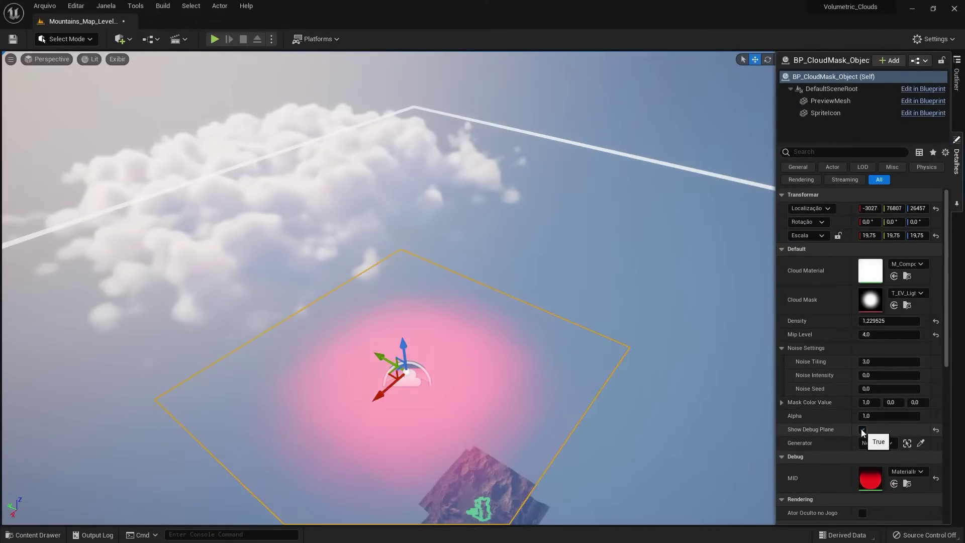
pyautogui.moveTo(405, 387)
pyautogui.mouseDown()
pyautogui.moveTo(450, 353)
pyautogui.moveTo(440, 367)
pyautogui.mouseUp()
pyautogui.click(957, 161)
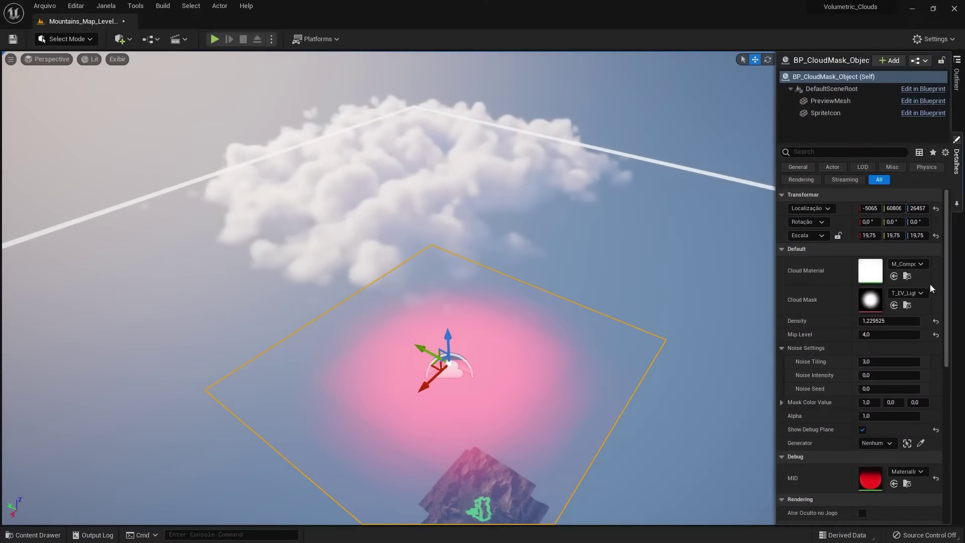
pyautogui.click(863, 430)
pyautogui.moveTo(442, 365)
pyautogui.keyDown('alt'); pyautogui.mouseDown()
pyautogui.moveTo(356, 450)
pyautogui.moveTo(538, 405)
pyautogui.mouseUp(); pyautogui.keyUp('alt')
pyautogui.moveTo(540, 470)
pyautogui.mouseDown(button='right')
pyautogui.moveTo(541, 392)
pyautogui.moveTo(509, 339)
pyautogui.mouseUp(button='right')
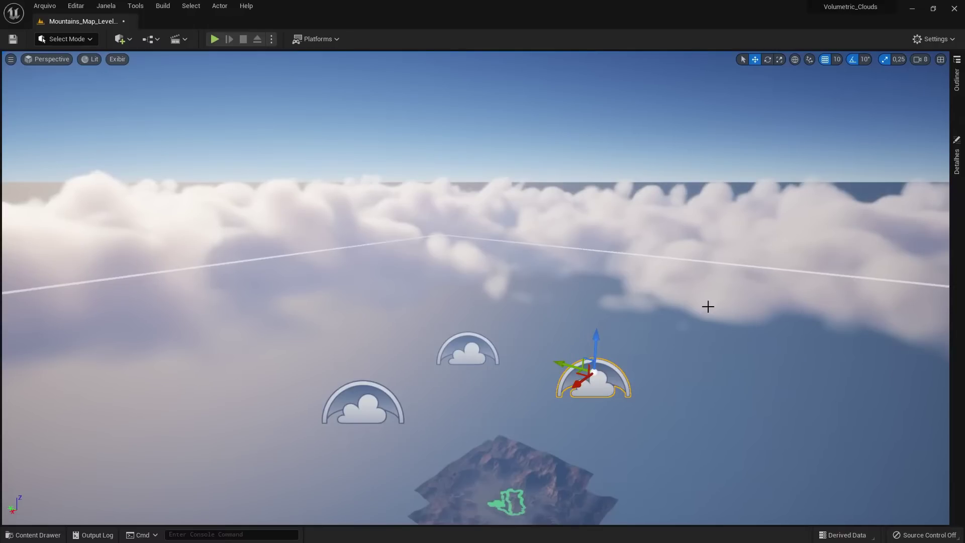
# Lower the VolumetricCloud's Layer Bottom Altitude to about 4.
pyautogui.click(957, 78)
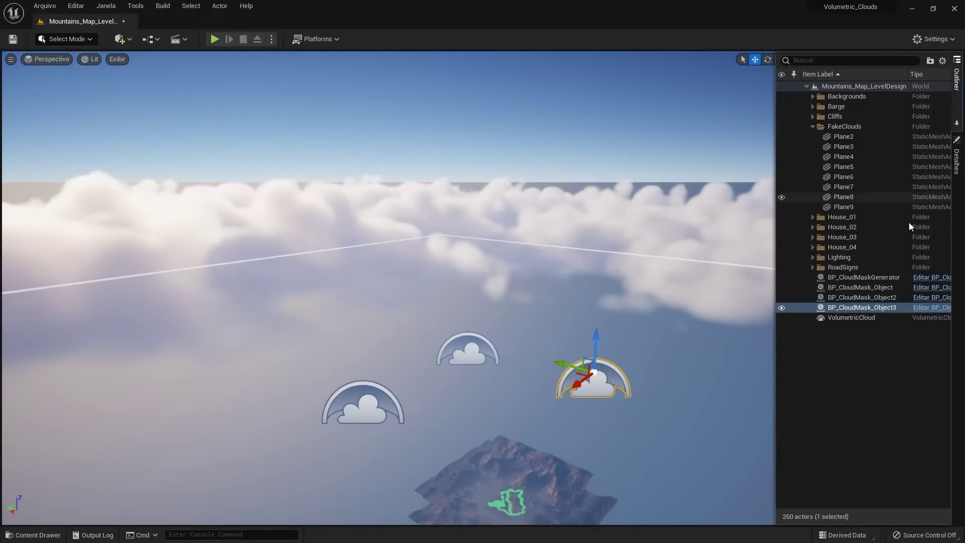
pyautogui.click(857, 319)
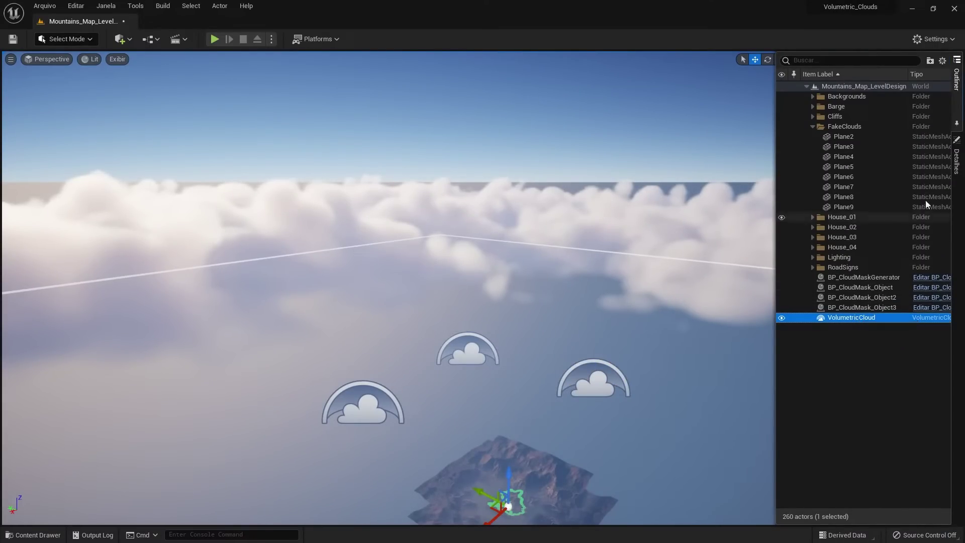
pyautogui.click(957, 161)
pyautogui.moveTo(878, 276)
pyautogui.mouseDown()
pyautogui.moveTo(866, 276)
pyautogui.moveTo(900, 290)
pyautogui.mouseUp()
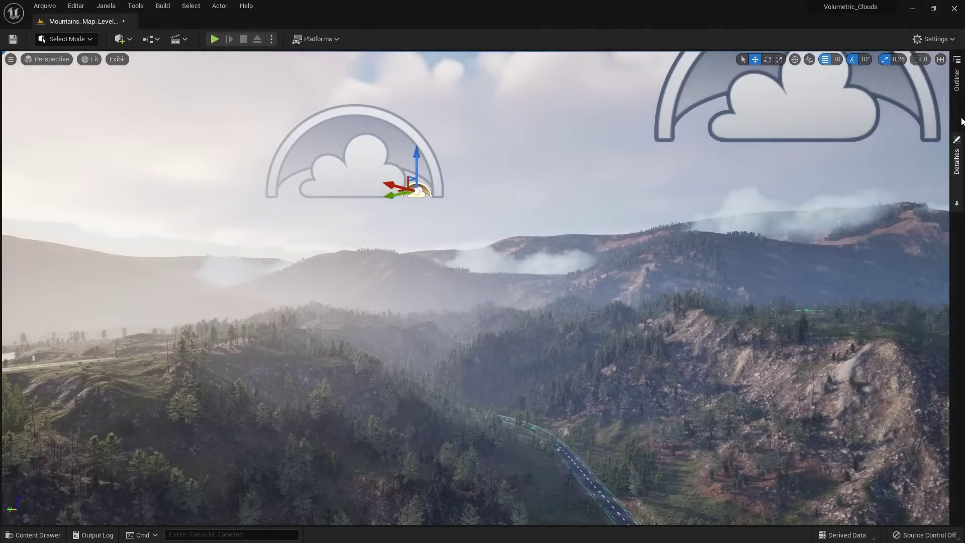
# Select the three cloud mask actors, frame them in view, and orbit around them.
pyautogui.click(958, 80)
pyautogui.click(800, 288)
pyautogui.keyDown('shift'); pyautogui.click(799, 309); pyautogui.keyUp('shift')
pyautogui.click(957, 161)
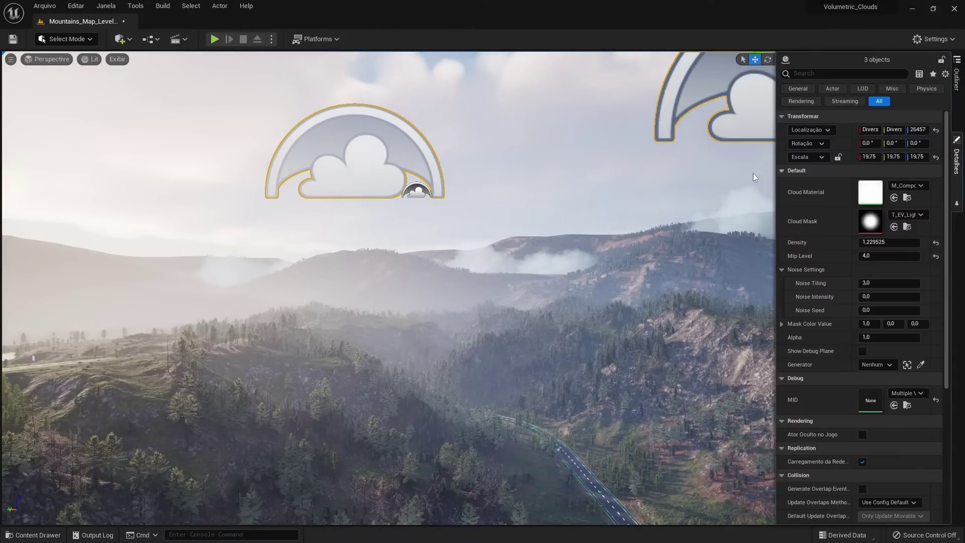
pyautogui.press('f')
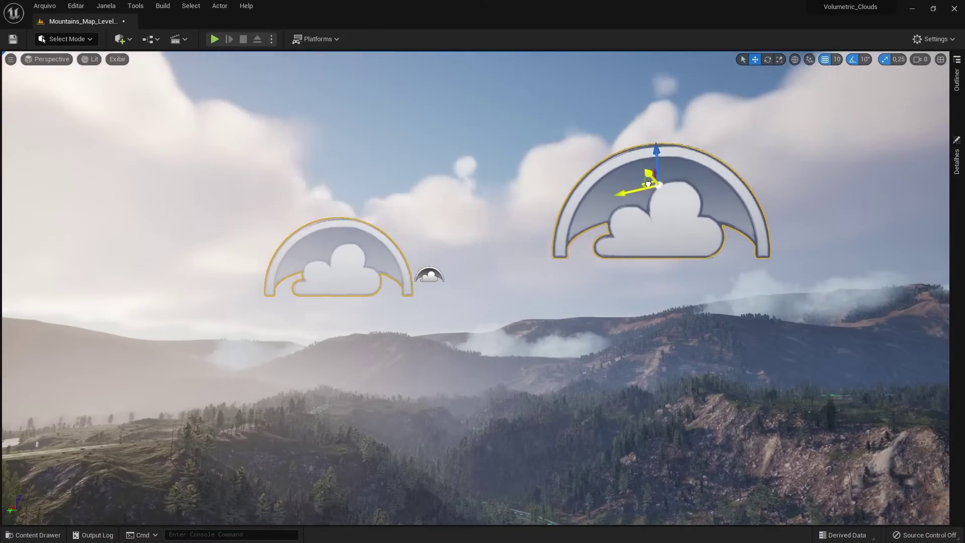
pyautogui.moveTo(648, 184)
pyautogui.keyDown('alt'); pyautogui.mouseDown()
pyautogui.moveTo(674, 259)
pyautogui.moveTo(748, 217)
pyautogui.moveTo(738, 213)
pyautogui.mouseUp(); pyautogui.keyUp('alt')
# Enter game view, then set BP_CloudMaskGenerator's Scale Km to about 132.8 and Blur Radius to 59.
pyautogui.press('g')
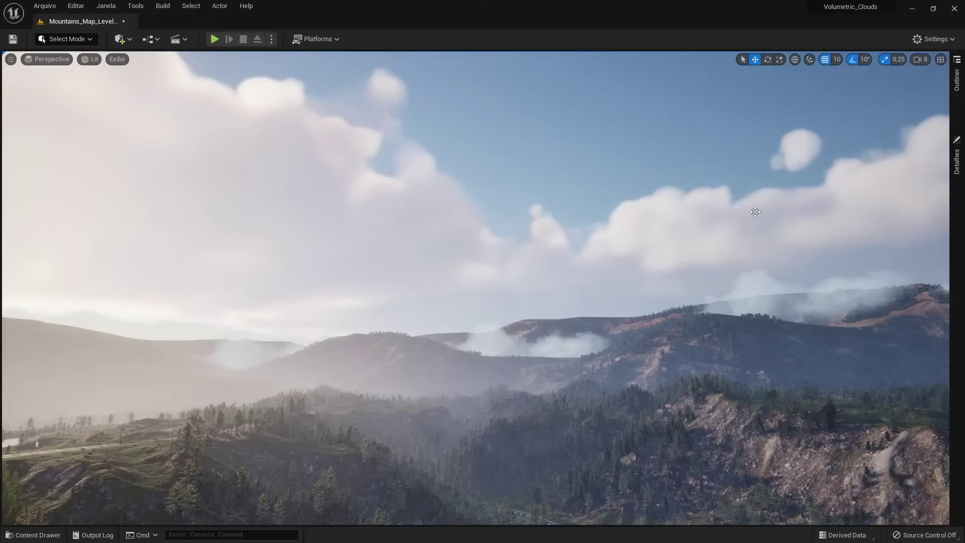
pyautogui.click(954, 122)
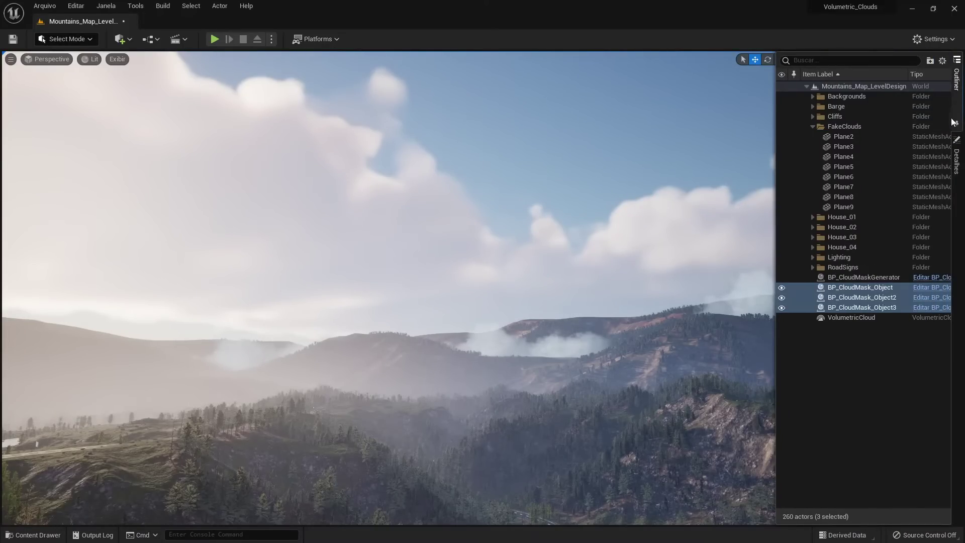
pyautogui.click(862, 278)
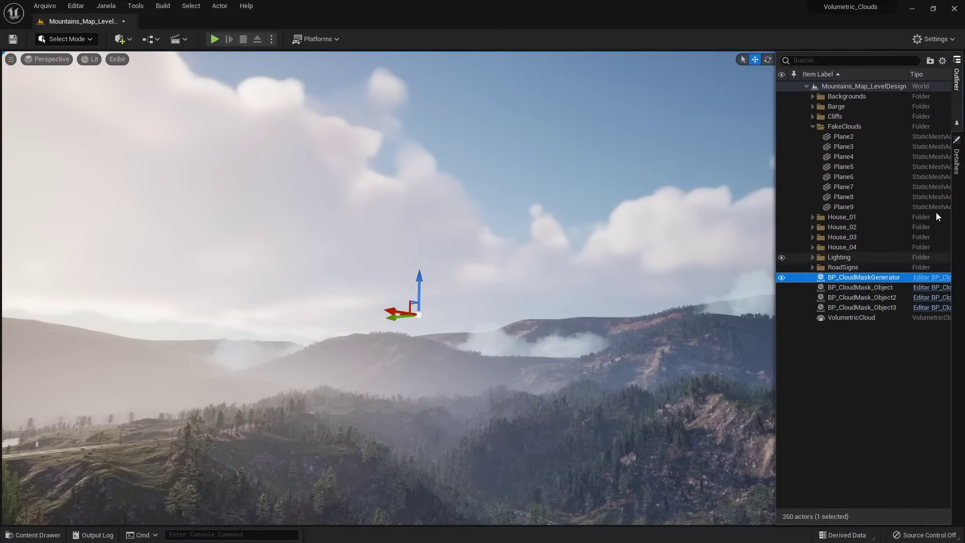
pyautogui.click(957, 171)
pyautogui.scroll(-2, 848, 424)
pyautogui.scroll(-2, 849, 424)
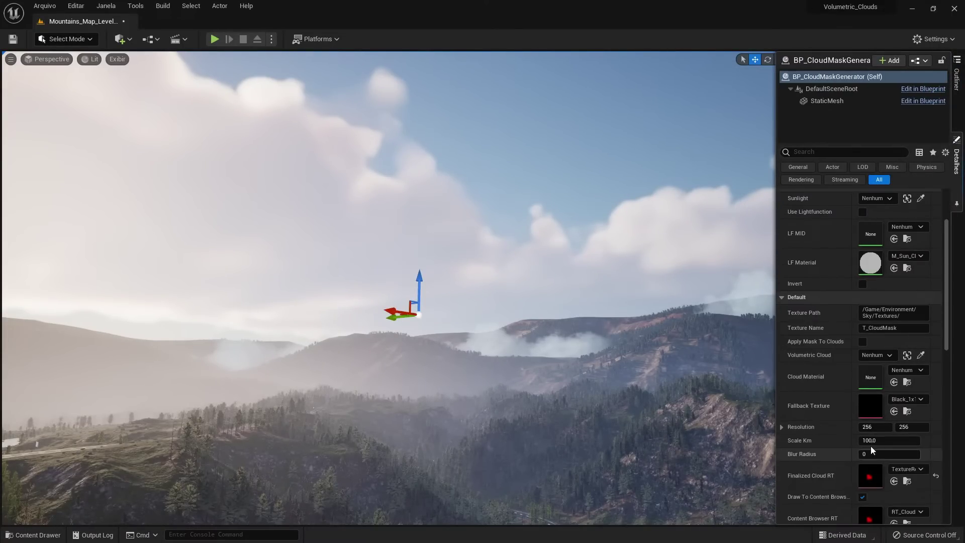
pyautogui.moveTo(888, 441)
pyautogui.mouseDown()
pyautogui.moveTo(915, 440)
pyautogui.moveTo(895, 441)
pyautogui.moveTo(900, 454)
pyautogui.moveTo(869, 453)
pyautogui.mouseUp()
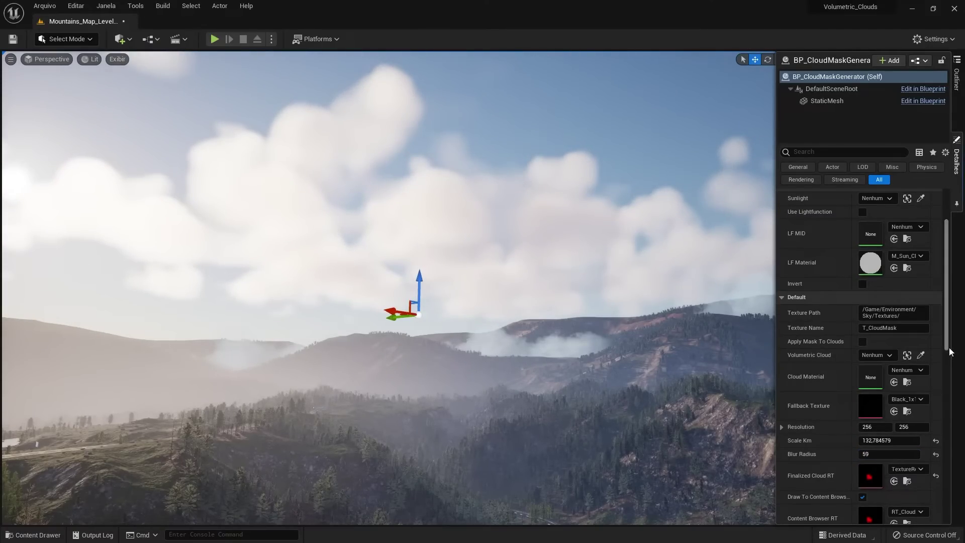
pyautogui.scroll(-3, 949, 348)
pyautogui.scroll(-3, 950, 348)
pyautogui.scroll(-2, 950, 348)
pyautogui.scroll(-3, 949, 348)
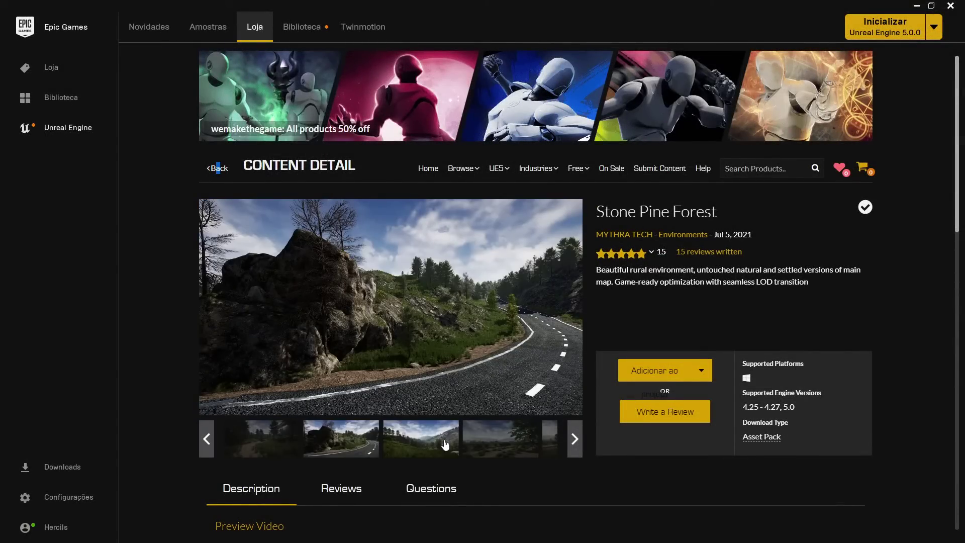
# Browse the Stone Pine Forest screenshots (trees, meadow, forest road, lake, valley), then return to the listing.
pyautogui.click(445, 443)
pyautogui.click(445, 444)
pyautogui.click(446, 444)
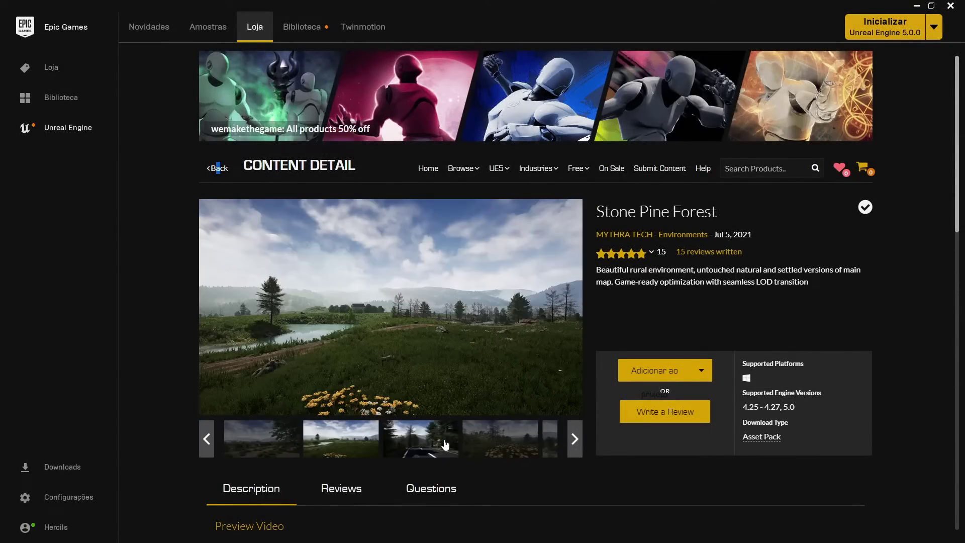
pyautogui.click(446, 444)
pyautogui.click(445, 443)
pyautogui.click(446, 443)
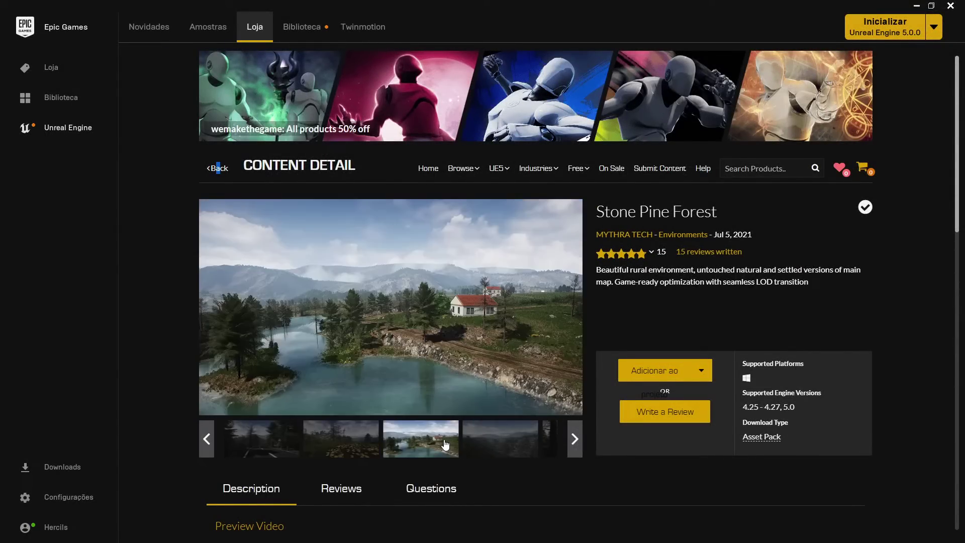
pyautogui.click(475, 445)
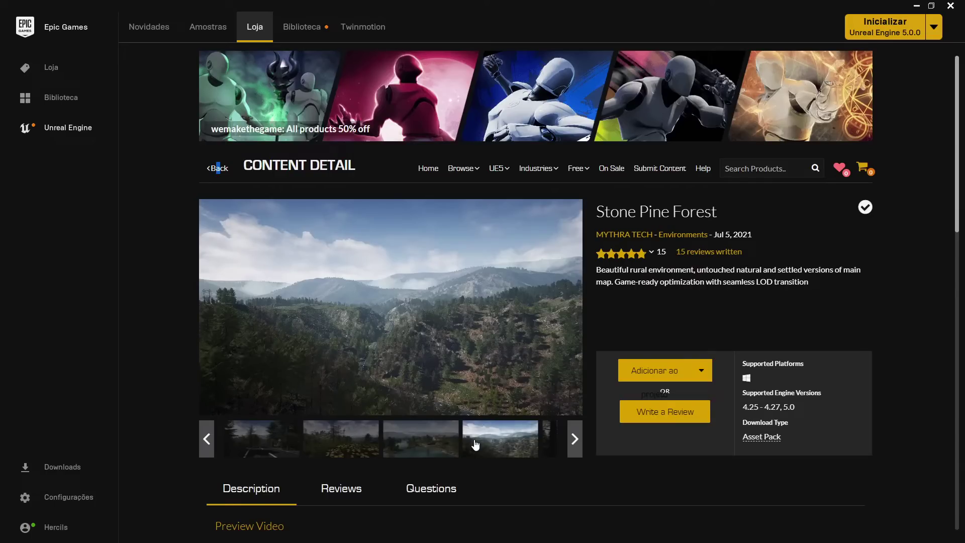
pyautogui.click(214, 165)
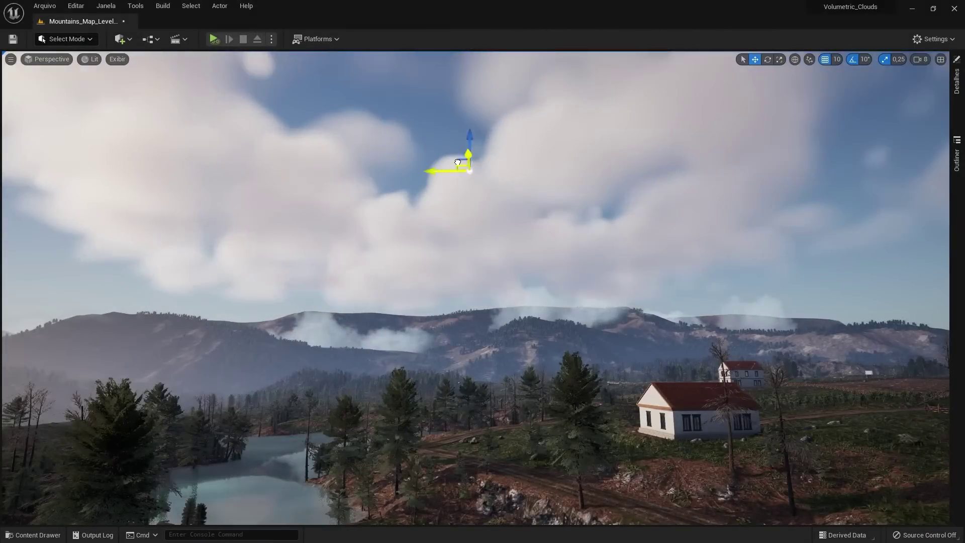
# Move the cloud mask down and left so its clouds form a bank above the ridgeline.
pyautogui.moveTo(544, 240); pyautogui.dragTo(500, 265)
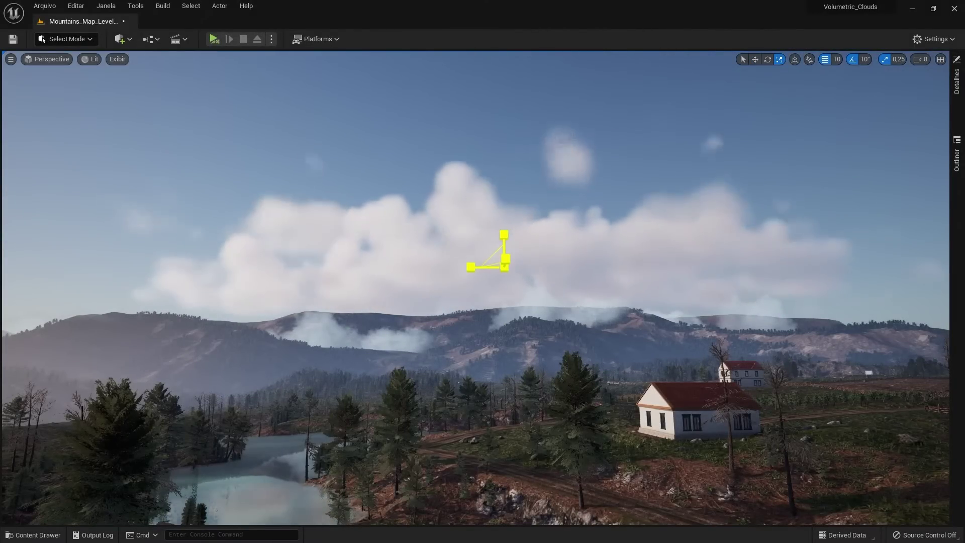